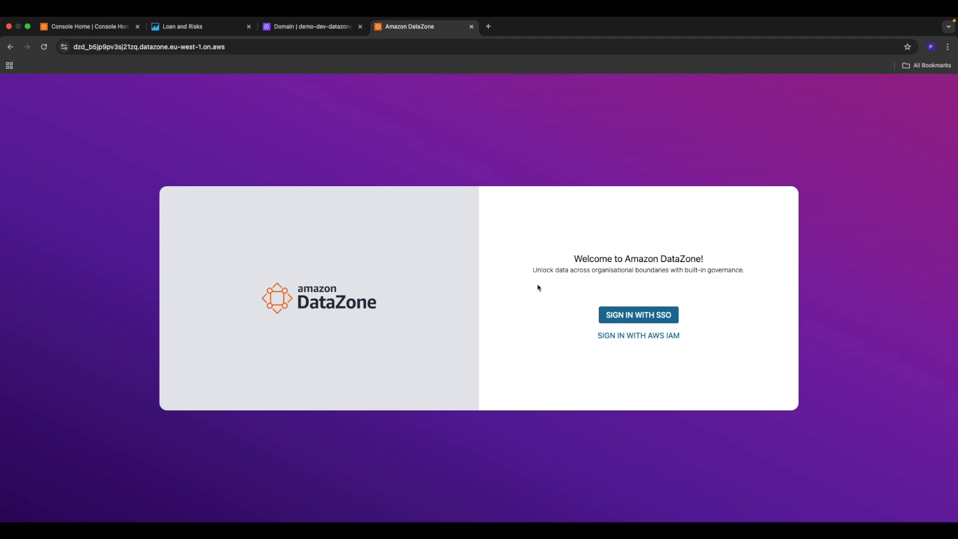
Step: Sign in to the DataZone portal with AWS IAM and open the Finance project's data sources
click(622, 336)
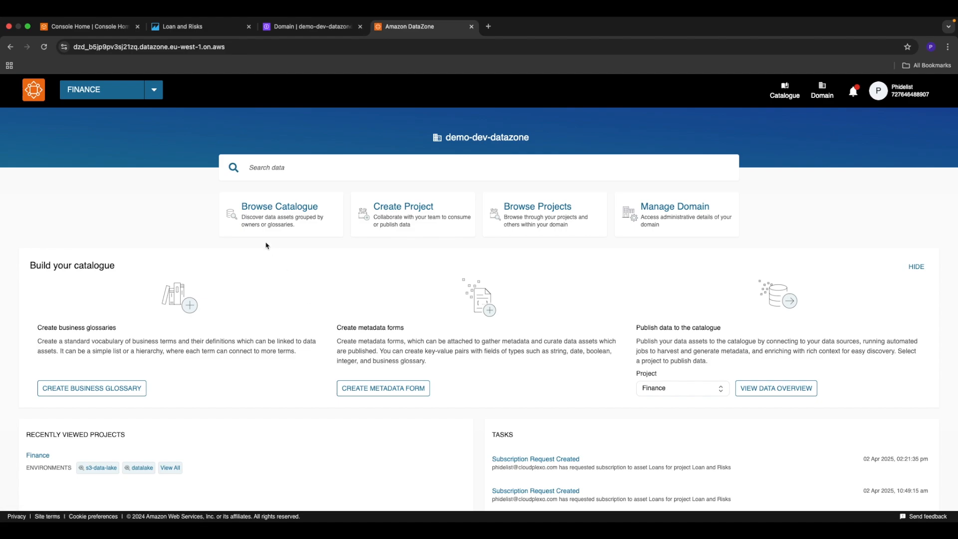
click(124, 90)
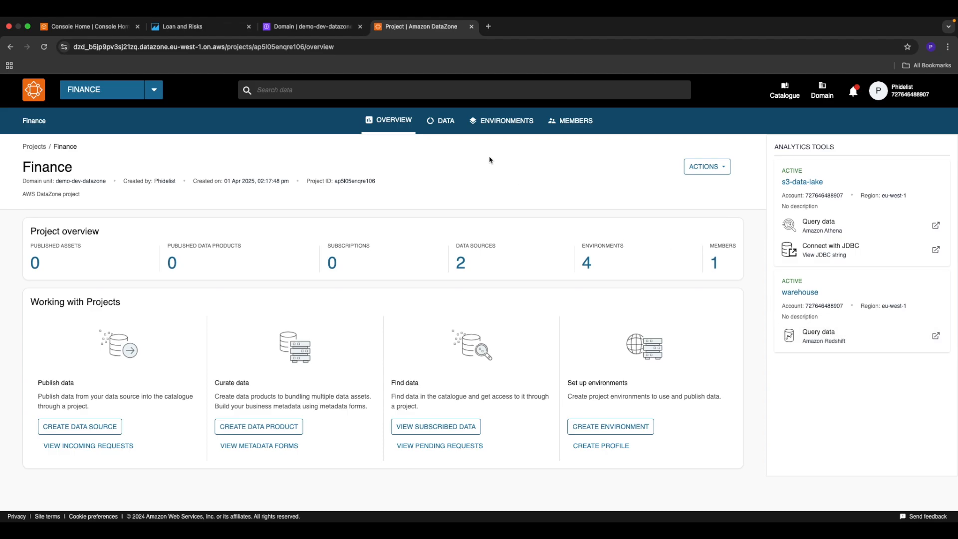
click(442, 131)
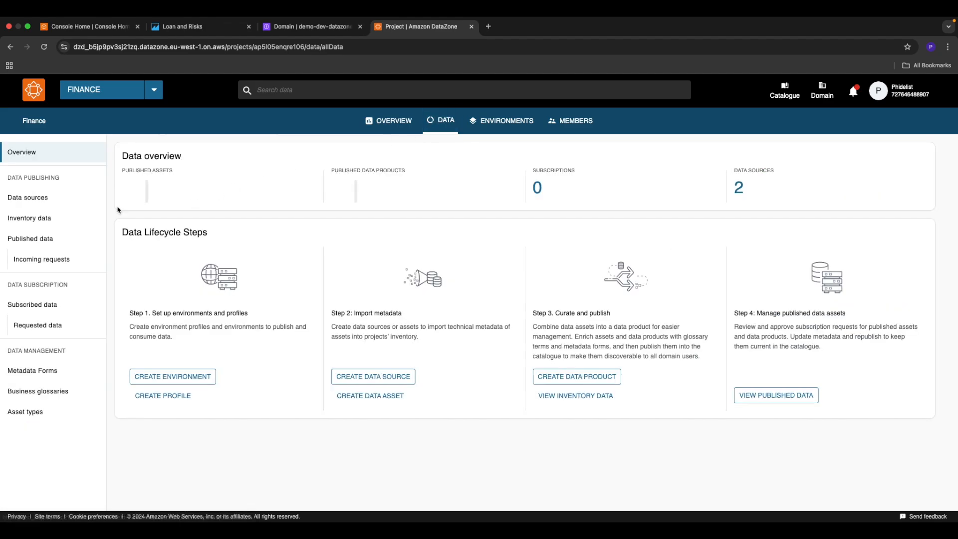
click(23, 199)
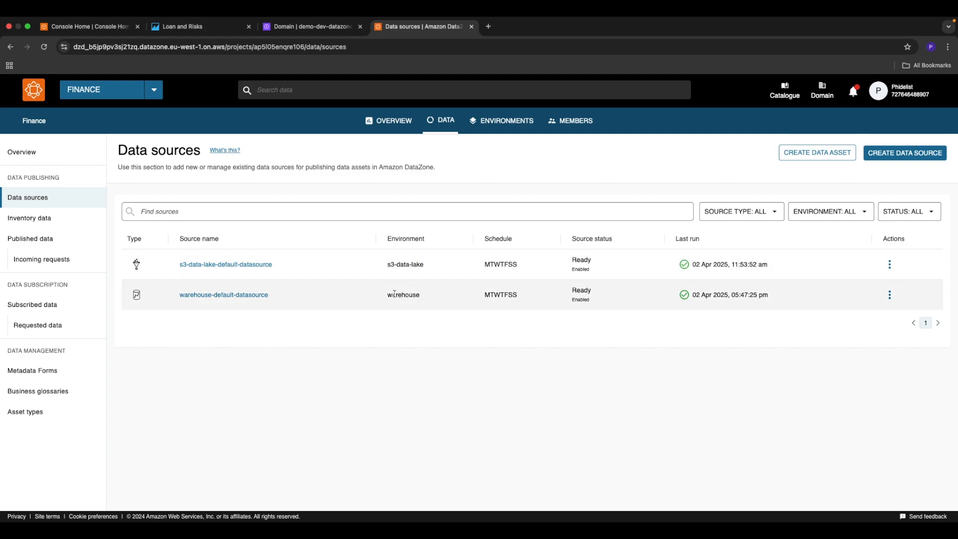
Step: Open the Loans asset from the assets in the Finance project's inventory data
click(50, 220)
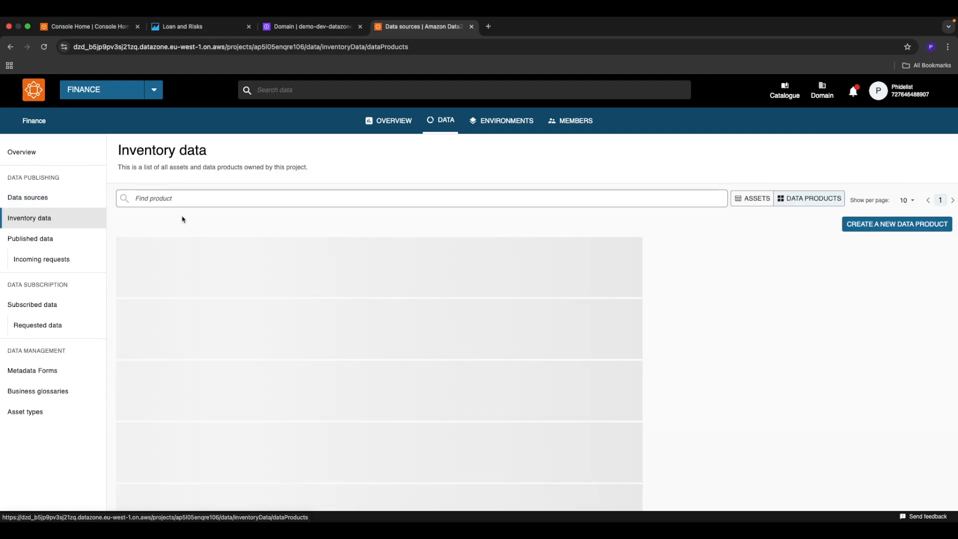
click(749, 199)
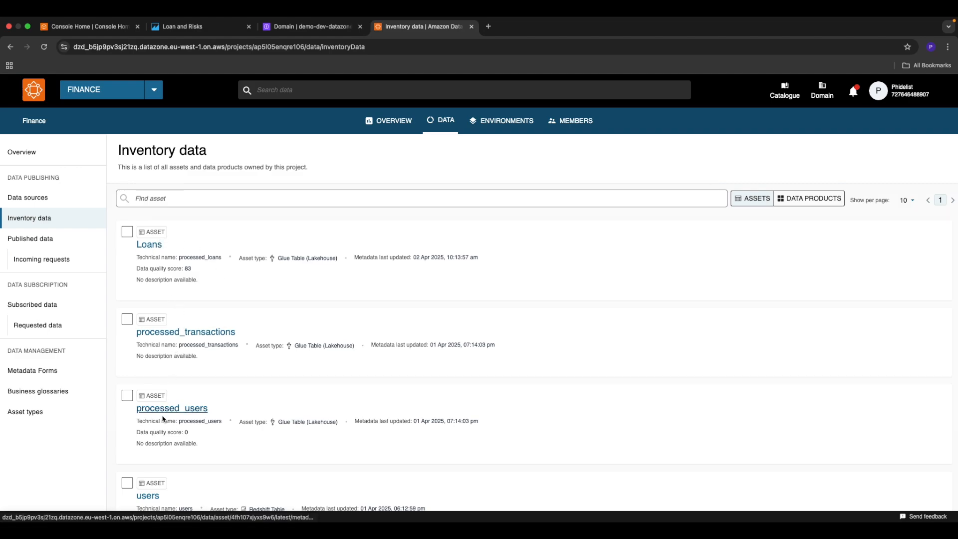
click(149, 244)
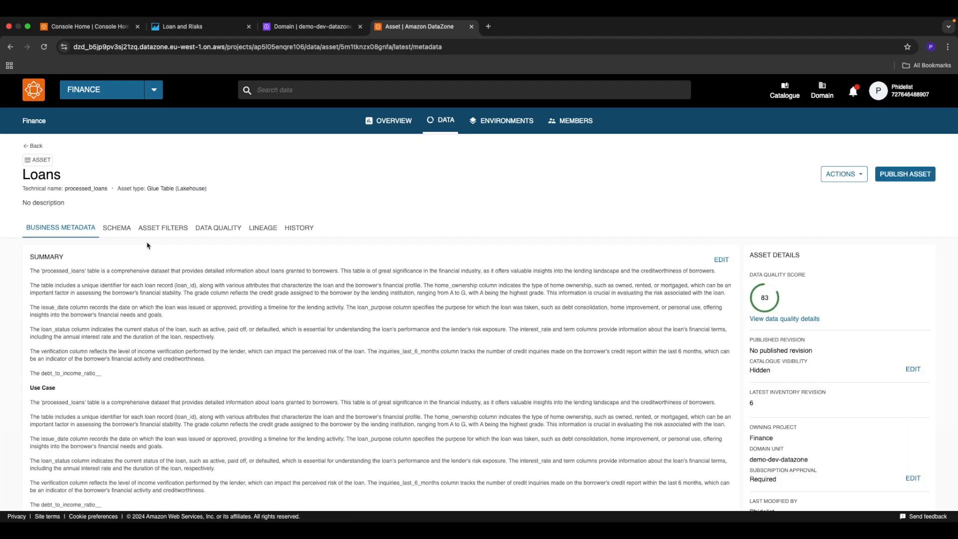
Step: Examine the Loans asset's business metadata, from the summary and use case to the AWS Glue table metadata form
scroll(148, 244, down, 1)
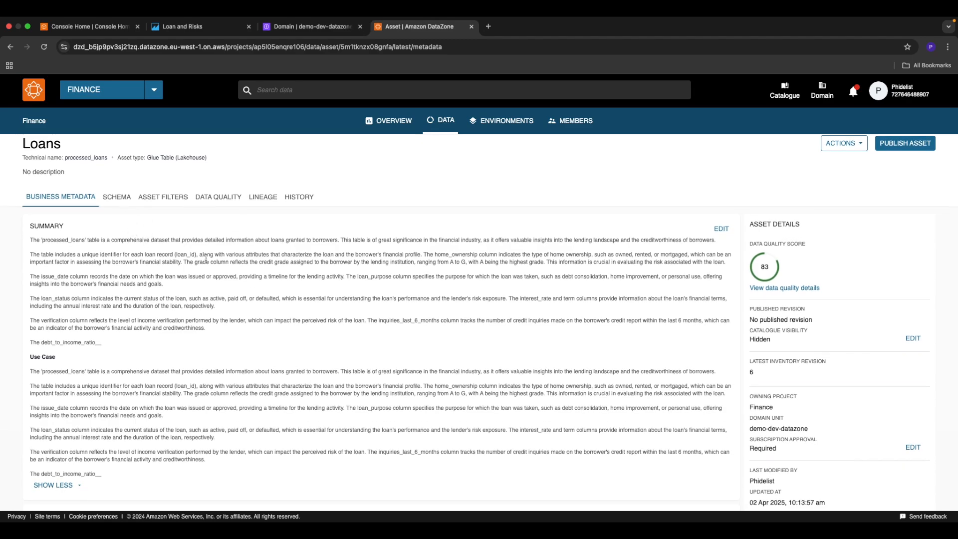
scroll(207, 258, up, 1)
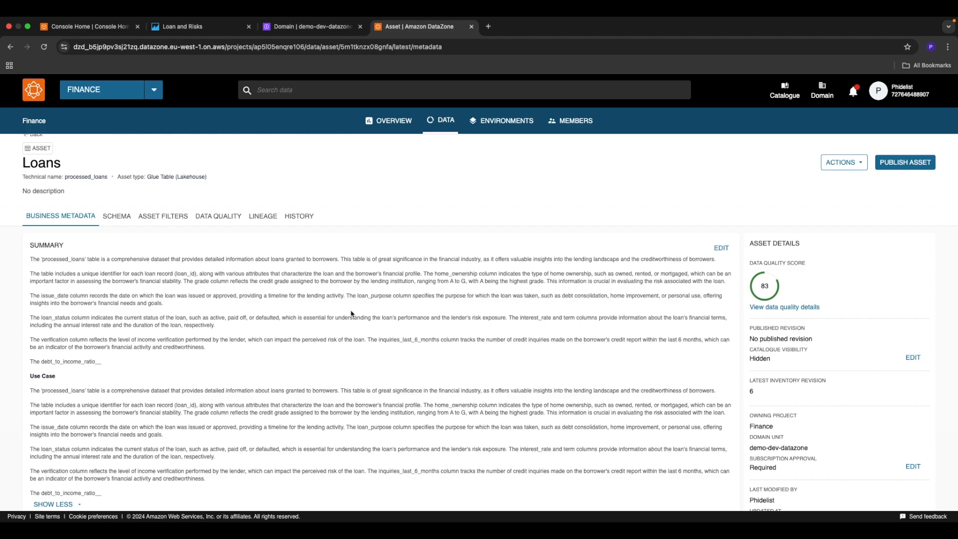
scroll(351, 313, down, 1)
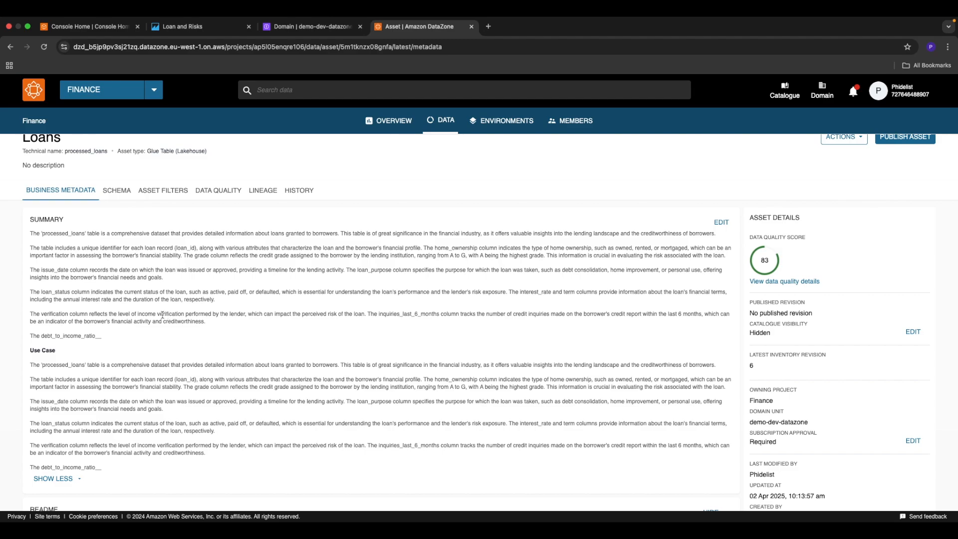
scroll(162, 315, down, 1)
scroll(112, 355, down, 2)
scroll(112, 355, down, 5)
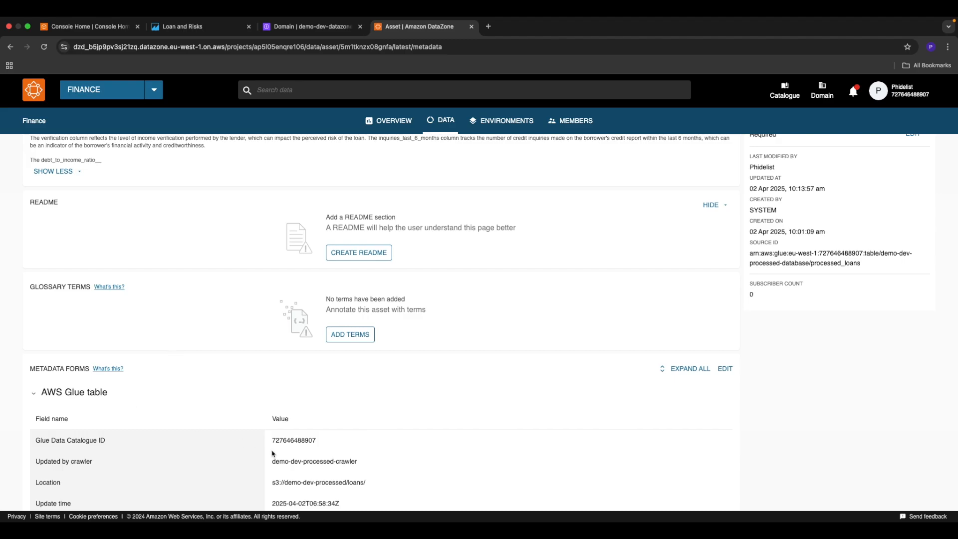
scroll(272, 452, down, 2)
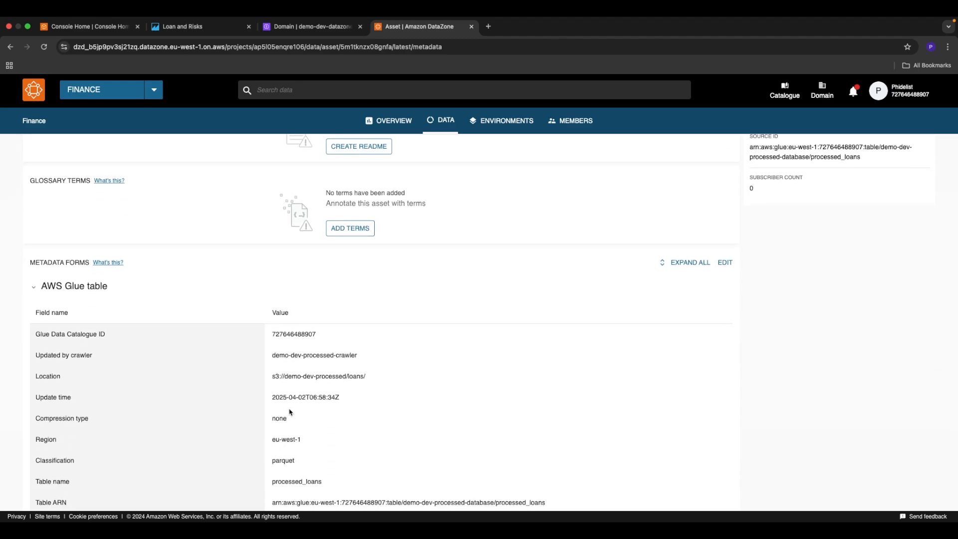
scroll(289, 412, up, 8)
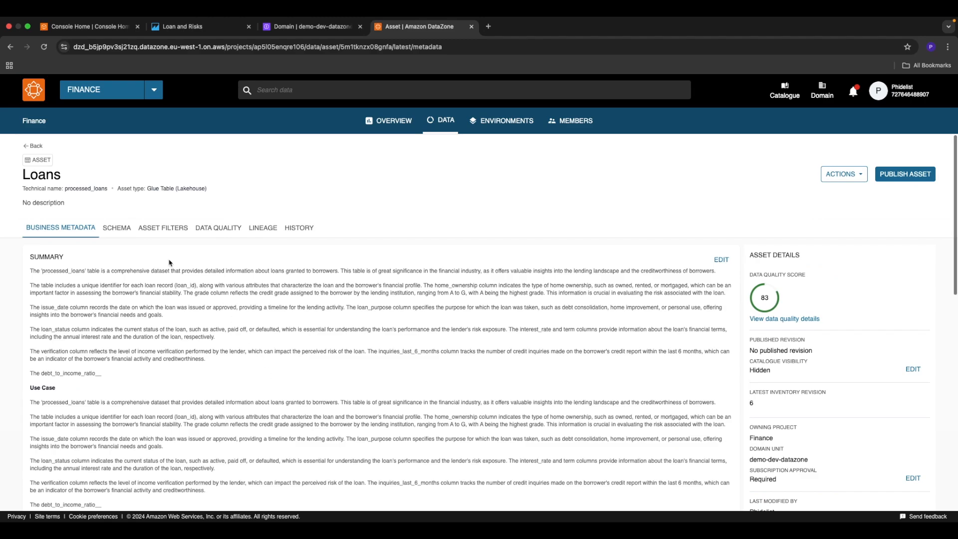
Step: Review the Loans asset's schema columns and its asset filters
click(115, 229)
scroll(222, 390, down, 2)
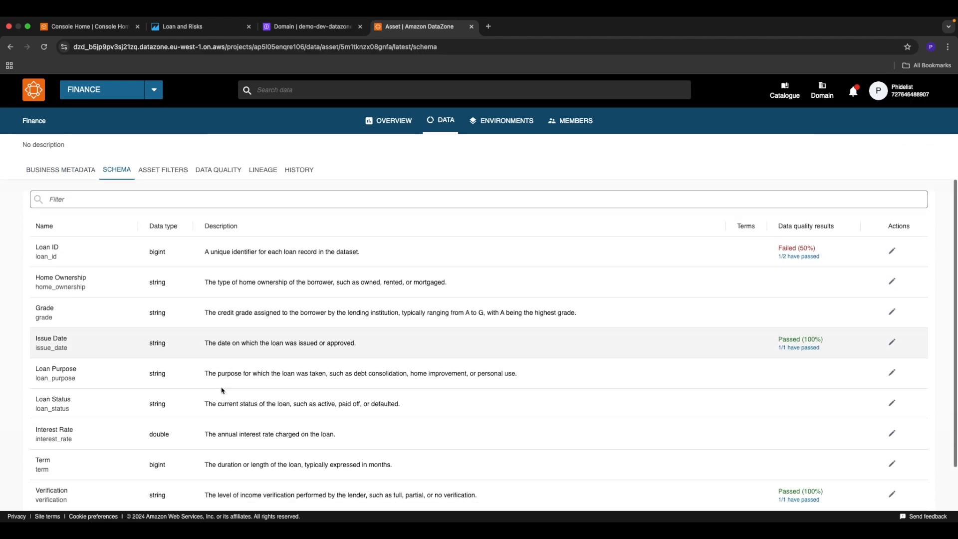
scroll(223, 390, up, 2)
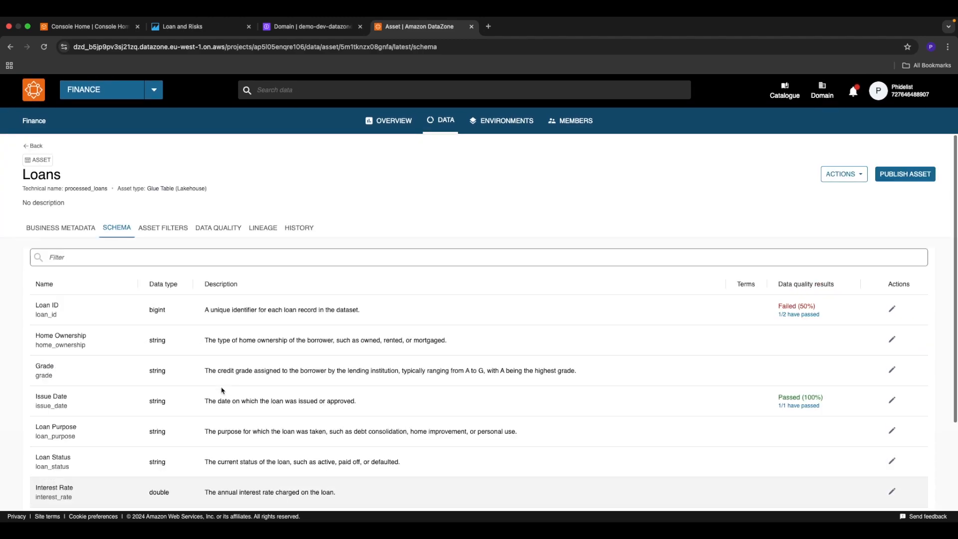
click(166, 228)
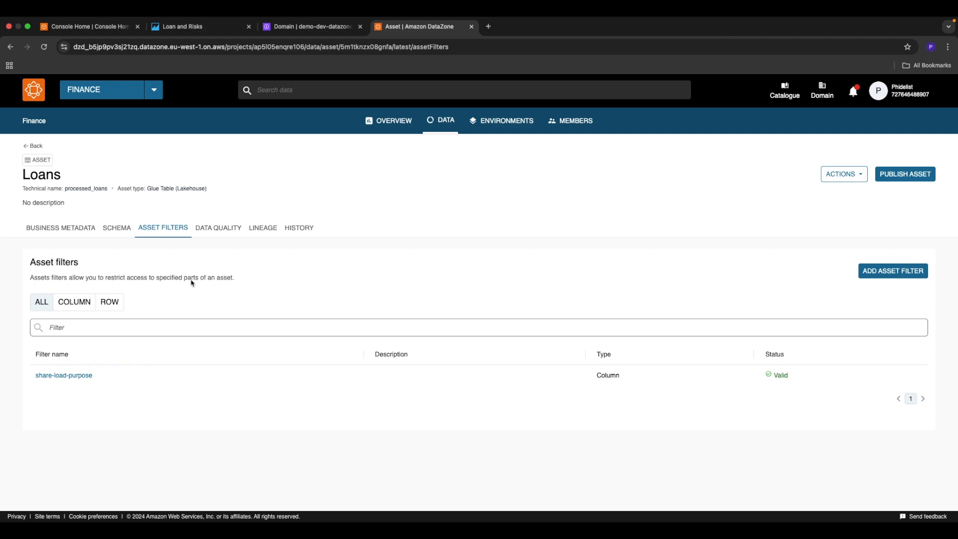
Step: Examine the Loans asset's data quality scores and the results of each rule in the "loan is unique" rule set
click(218, 228)
scroll(236, 355, down, 1)
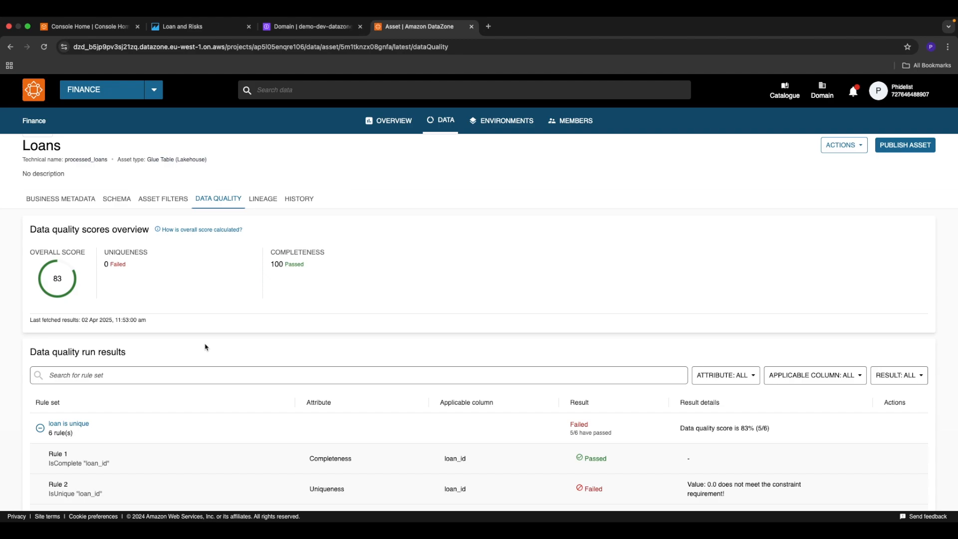
scroll(205, 347, down, 4)
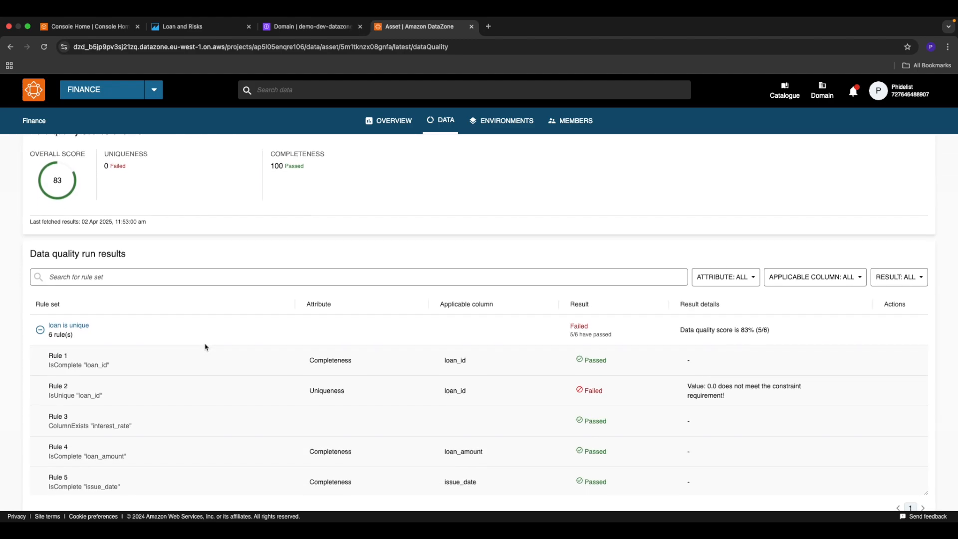
scroll(205, 347, down, 2)
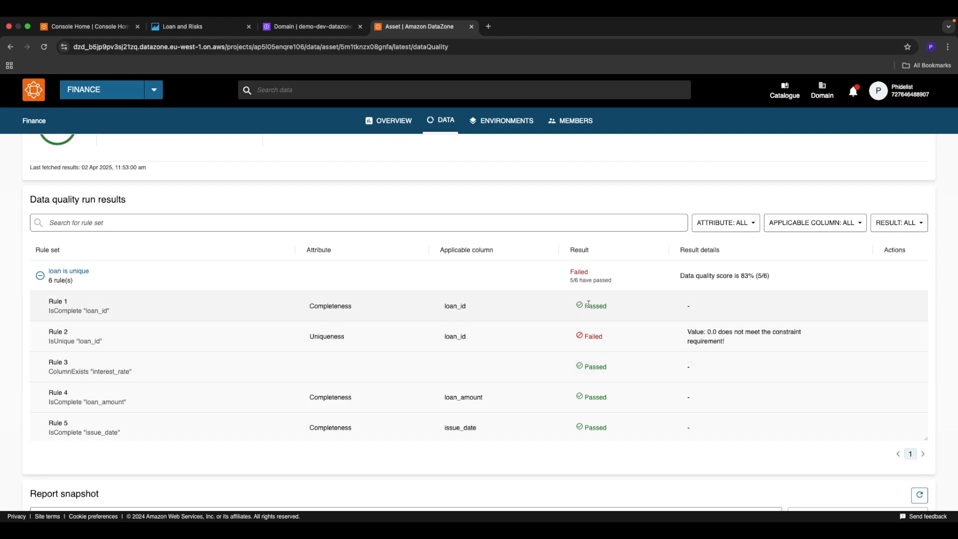
scroll(568, 344, up, 5)
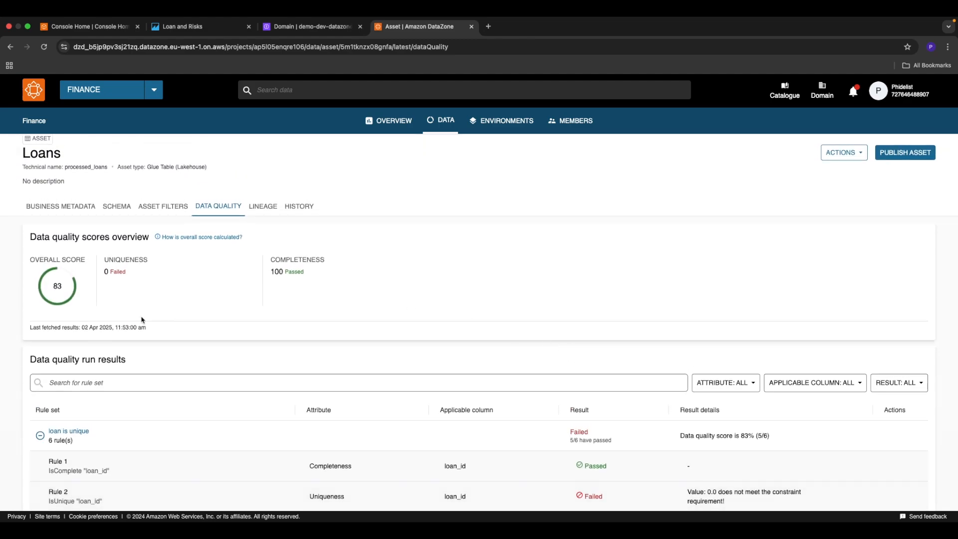
scroll(172, 371, down, 3)
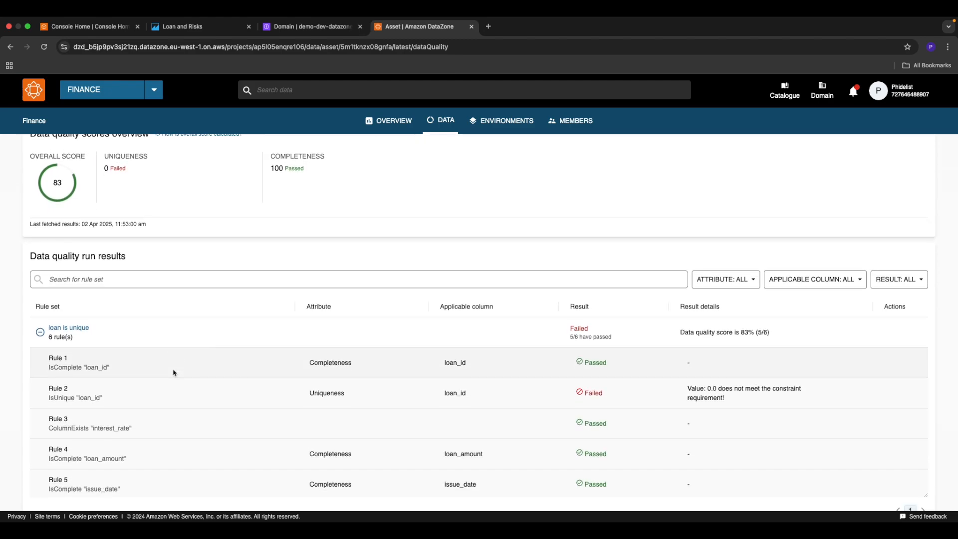
scroll(173, 372, up, 2)
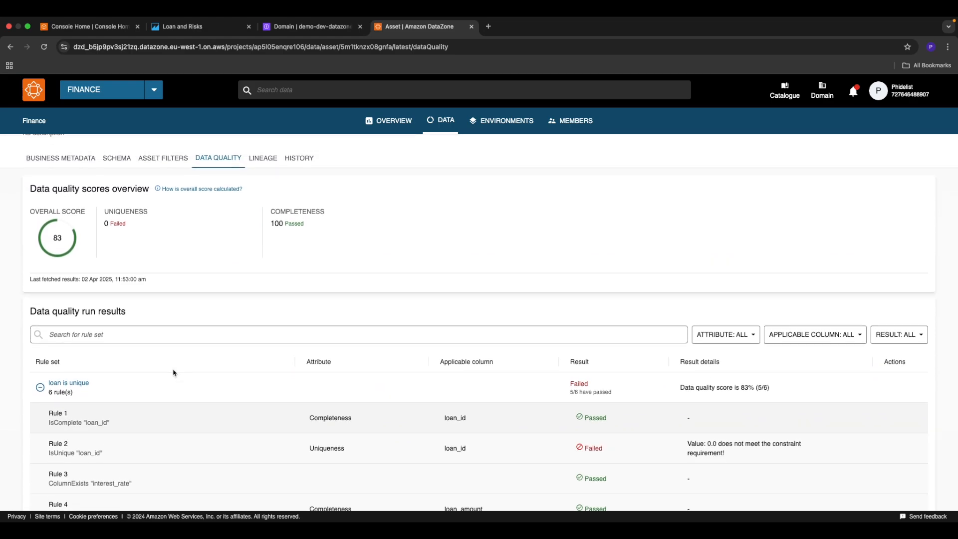
scroll(173, 372, up, 1)
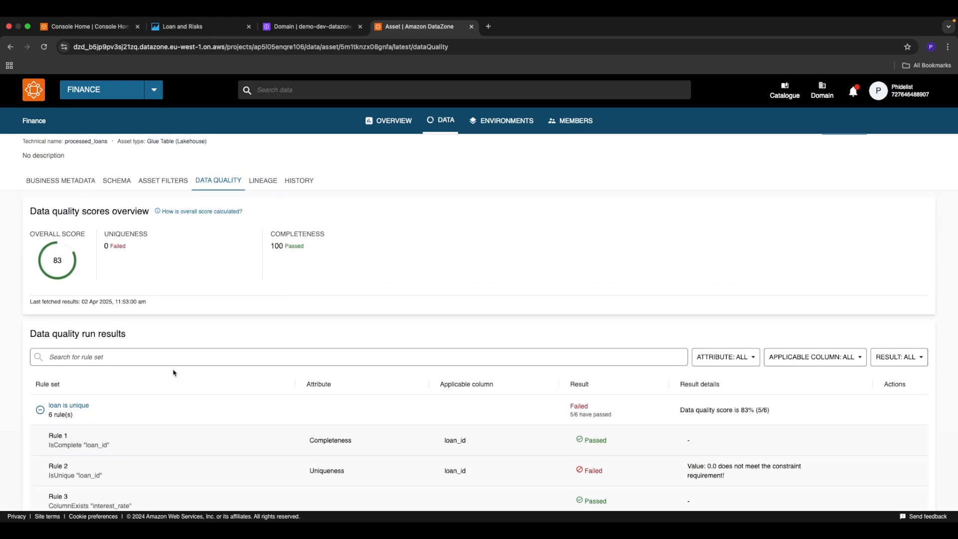
Step: Show the Loans asset's lineage graph and expand it upstream of the Glue crawler job run
click(261, 180)
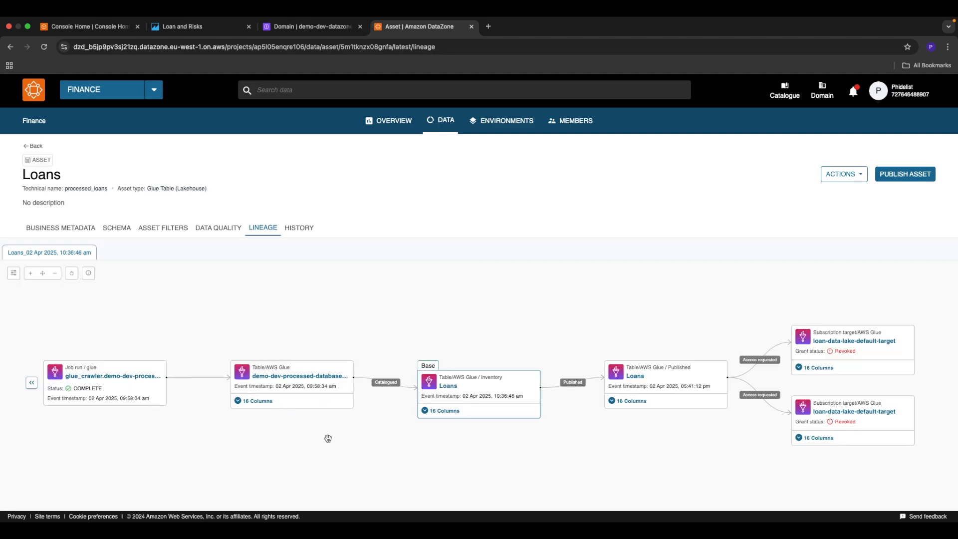
drag(325, 437, 288, 442)
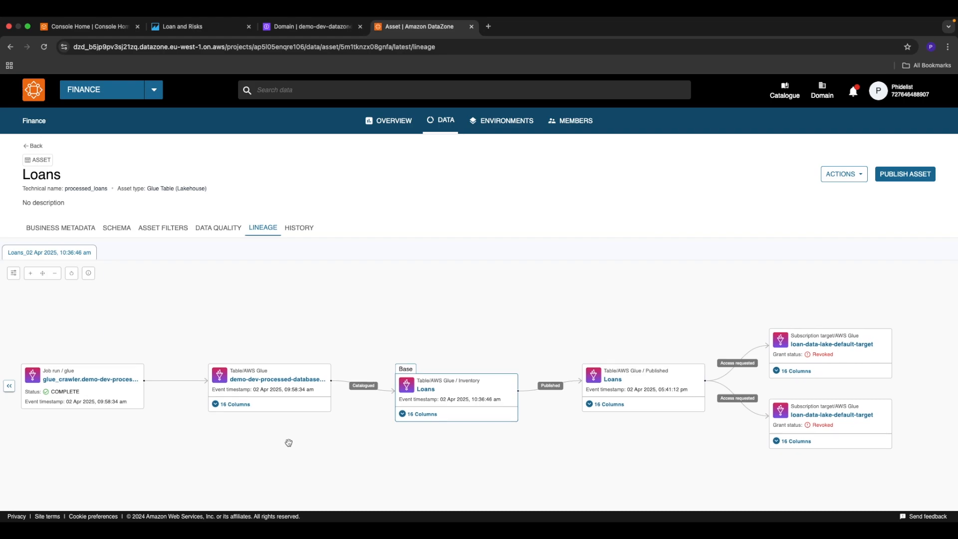
drag(159, 432, 208, 430)
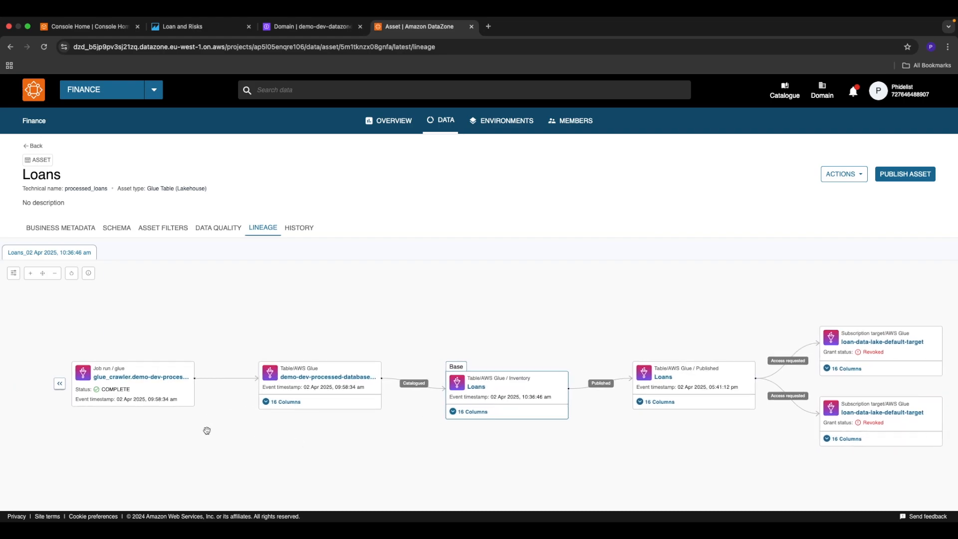
click(65, 386)
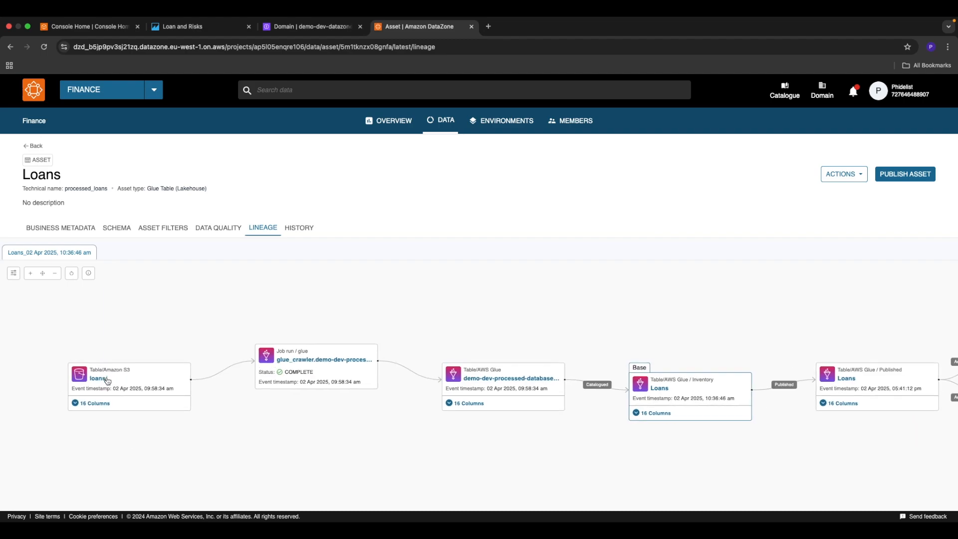
Step: Expand the columns of the Amazon S3 loans node and trace the column lineage through to the subscription targets
click(80, 405)
drag(248, 429, 152, 327)
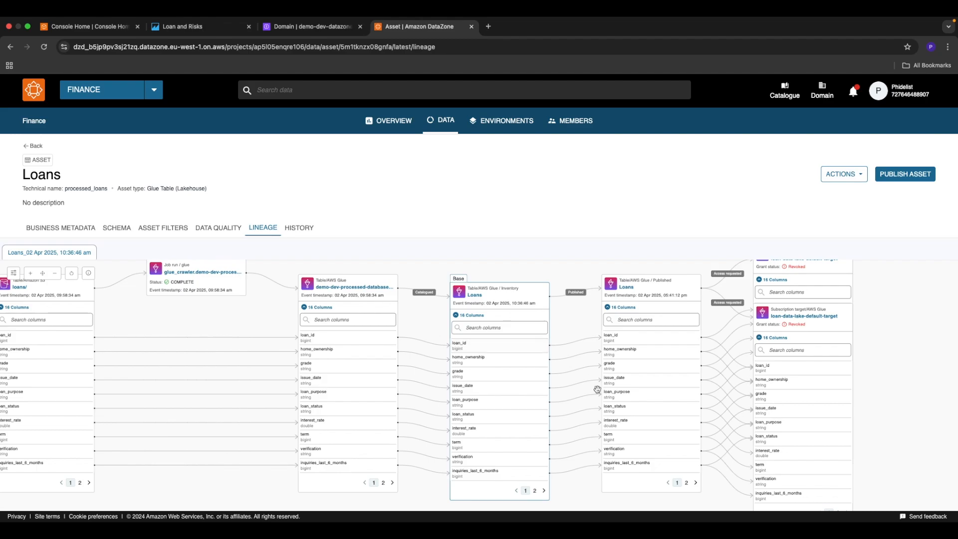
drag(573, 321, 480, 313)
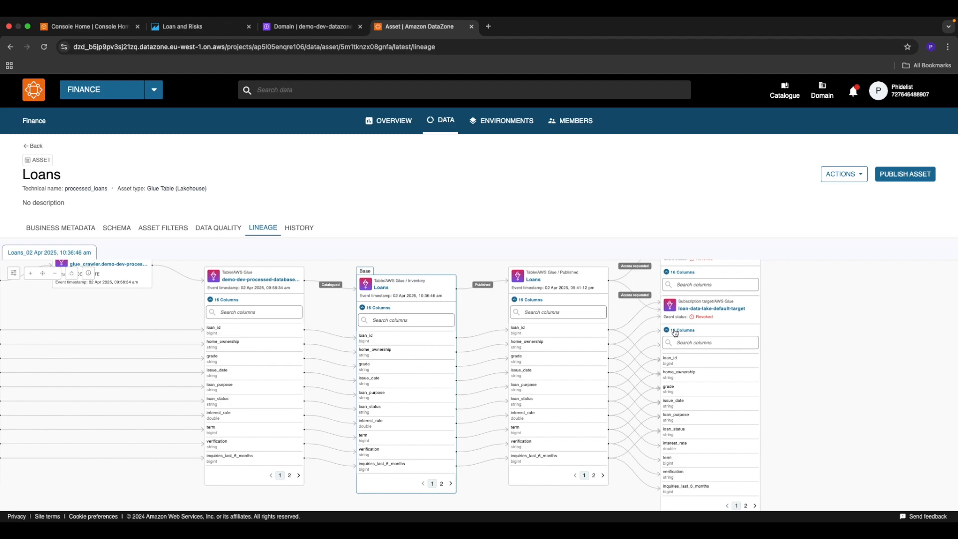
scroll(836, 364, right, 3)
right_click(836, 344)
click(834, 331)
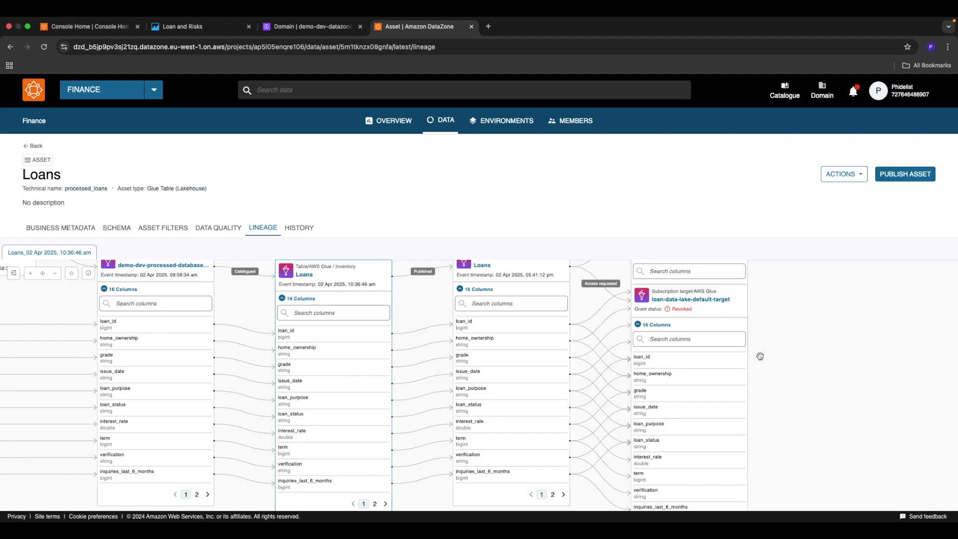
Step: View the Loans asset's revision history and publish the asset to the catalogue
click(301, 227)
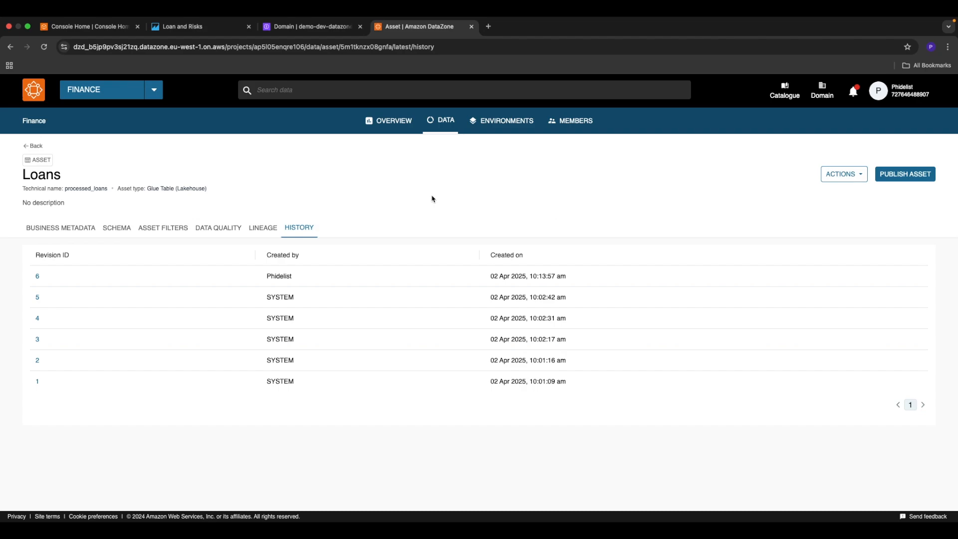
click(908, 176)
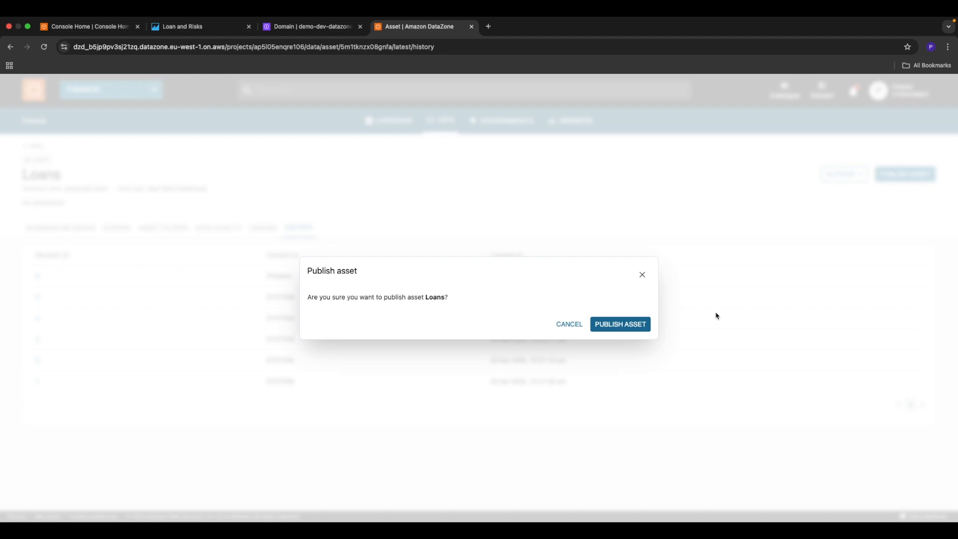
click(621, 325)
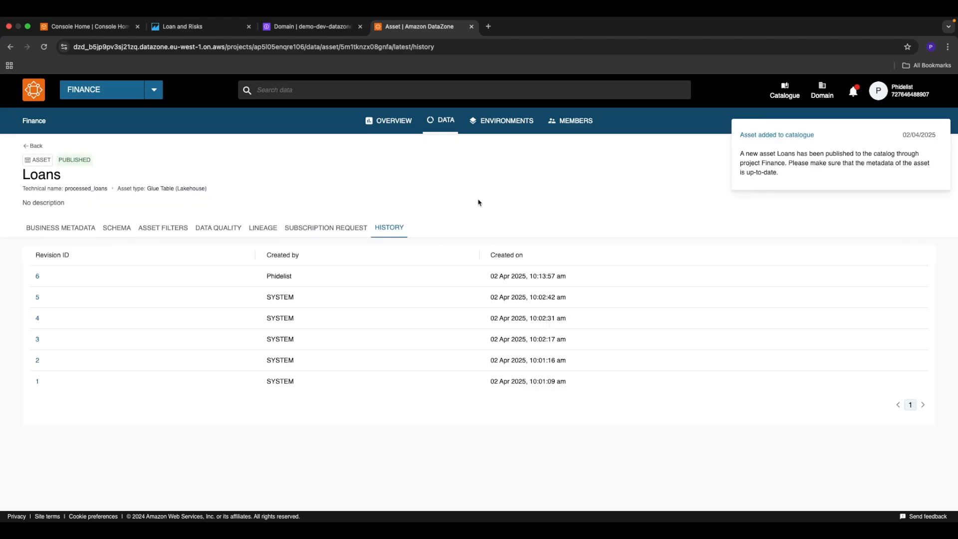
Step: Switch to the other browser window's DataZone portal and sign in with SSO
key(ctrl+Right)
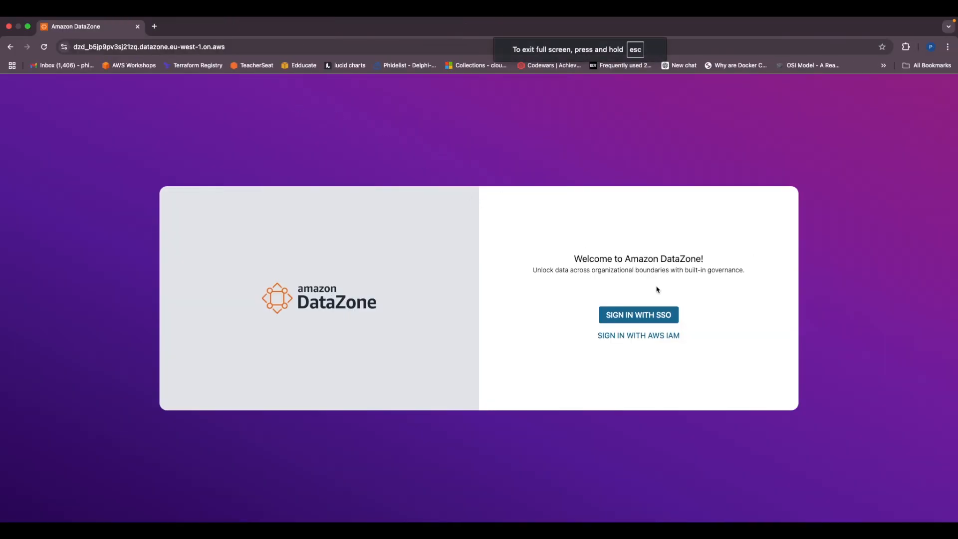
click(634, 318)
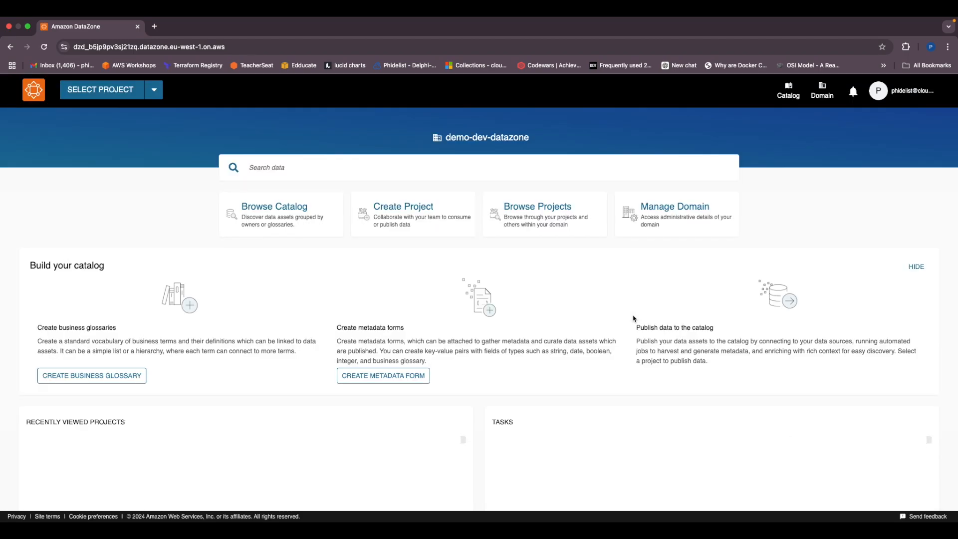
Step: Open the Loan and Risks project and check the assets under its inventory data and published data
click(102, 90)
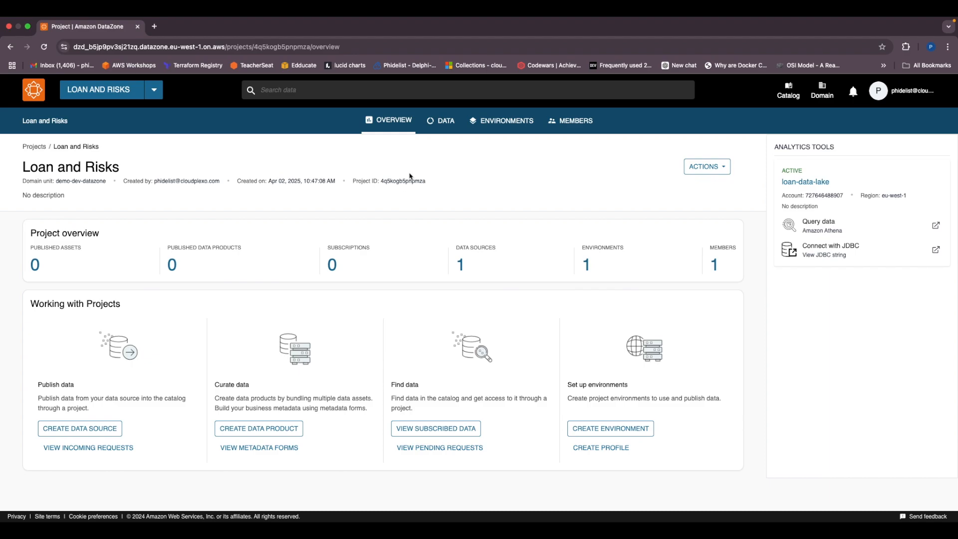
click(441, 121)
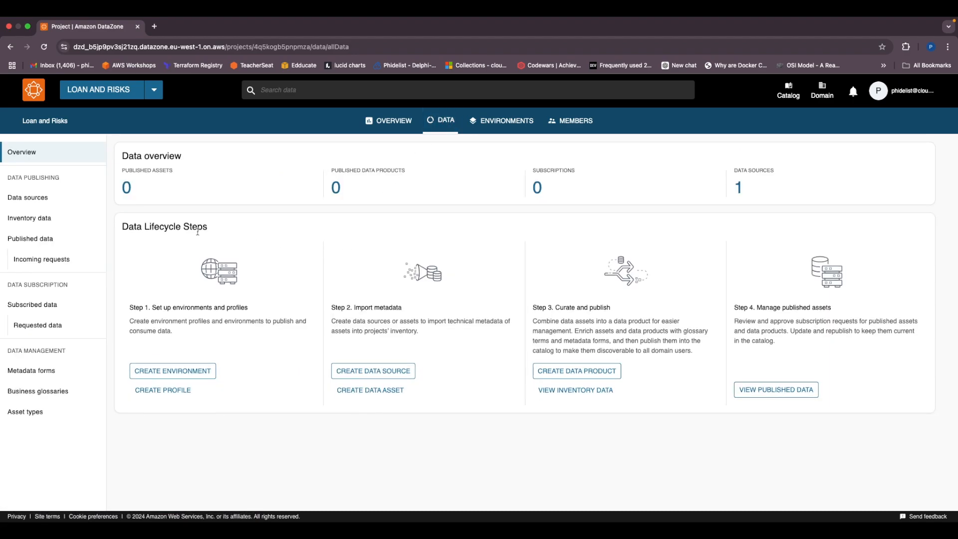
click(33, 221)
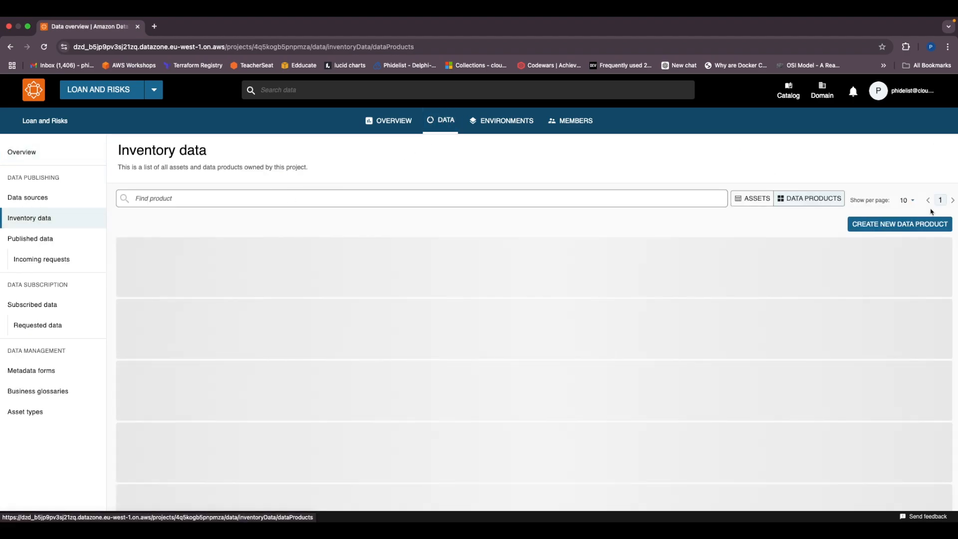
click(743, 198)
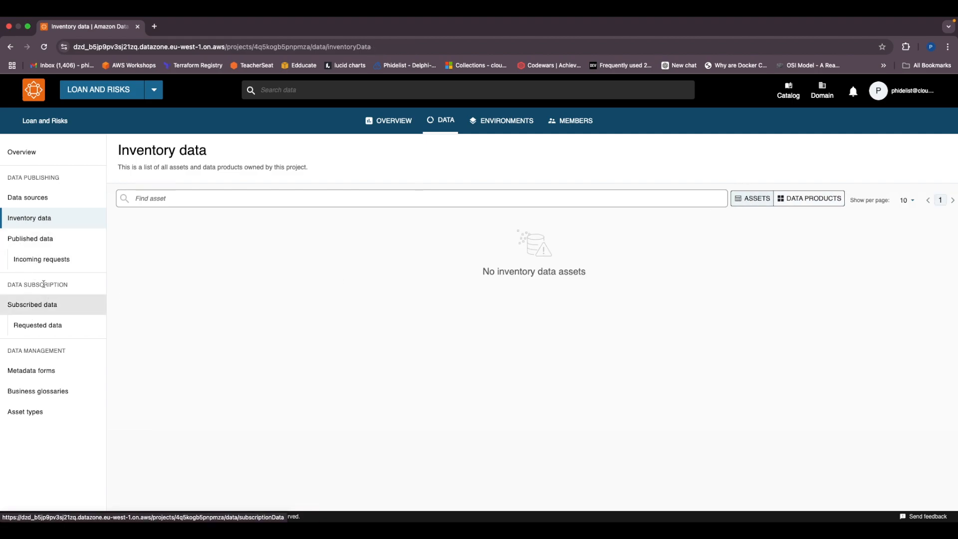
click(23, 238)
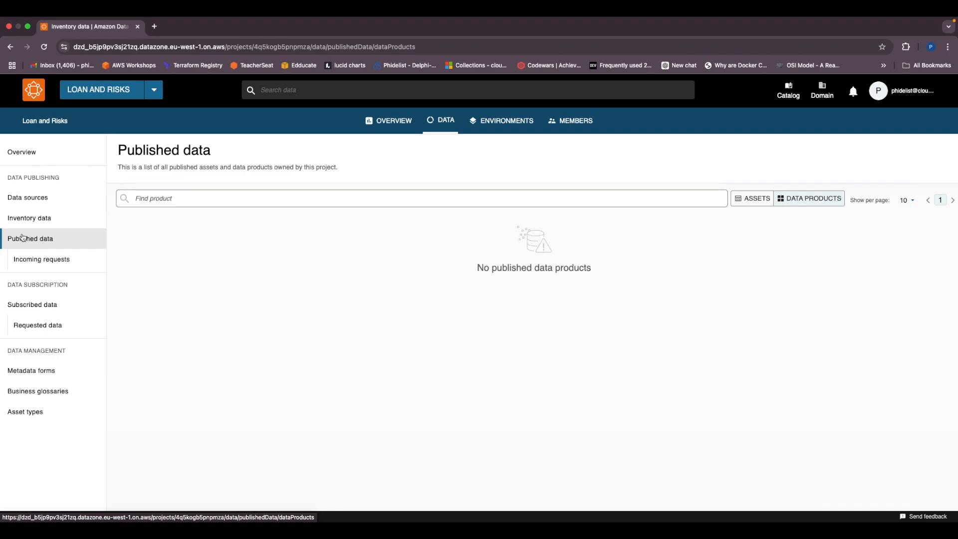
click(759, 201)
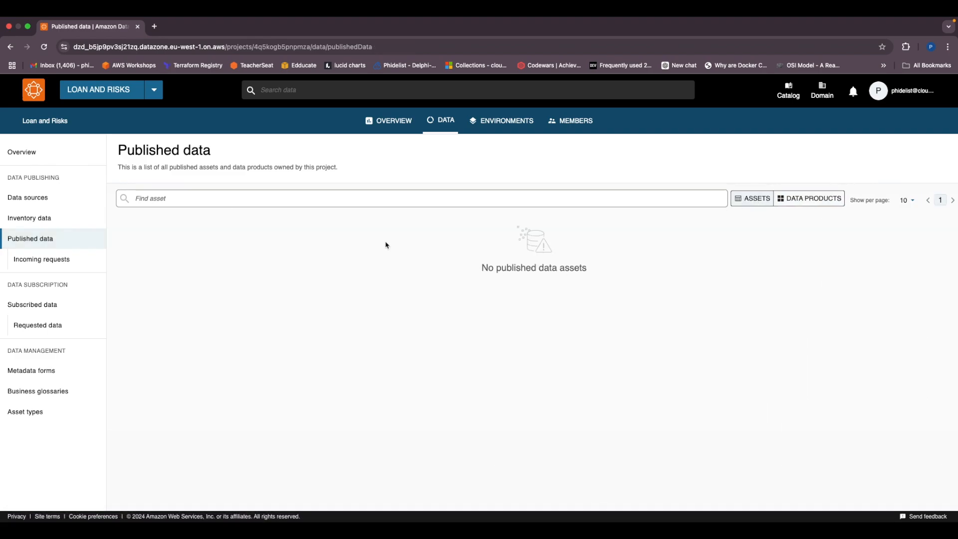
Step: Search the catalogue for "loan", open the Loans asset and read its business metadata summary
click(300, 89)
text(lo)
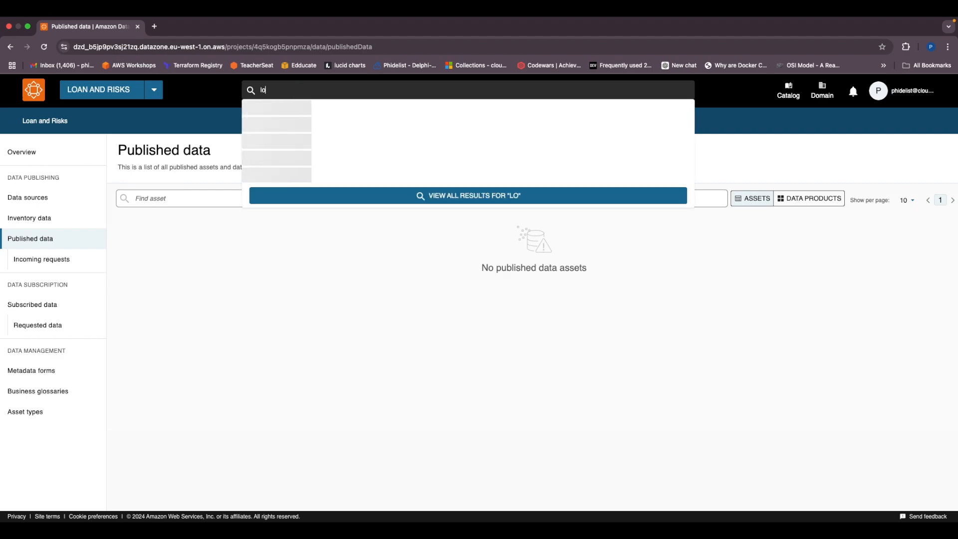
text(an)
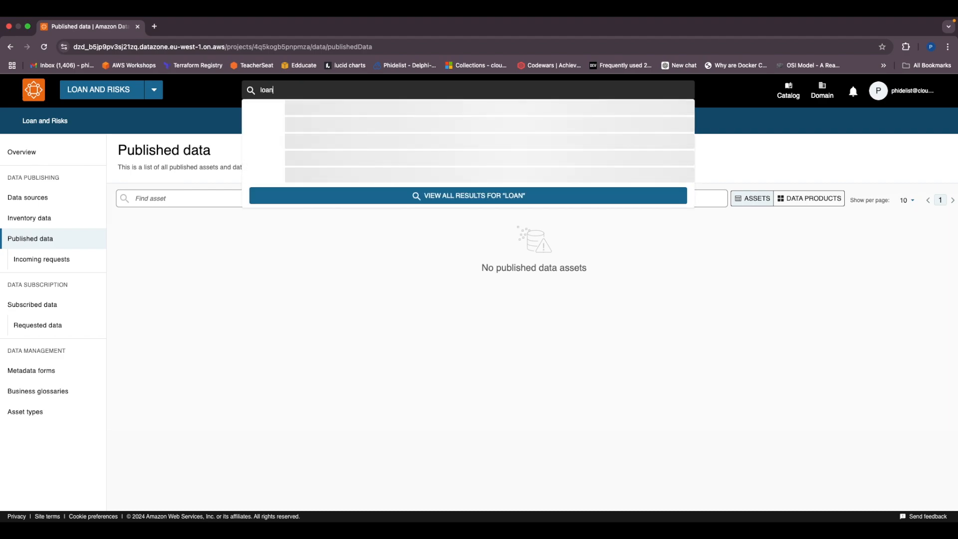
click(279, 114)
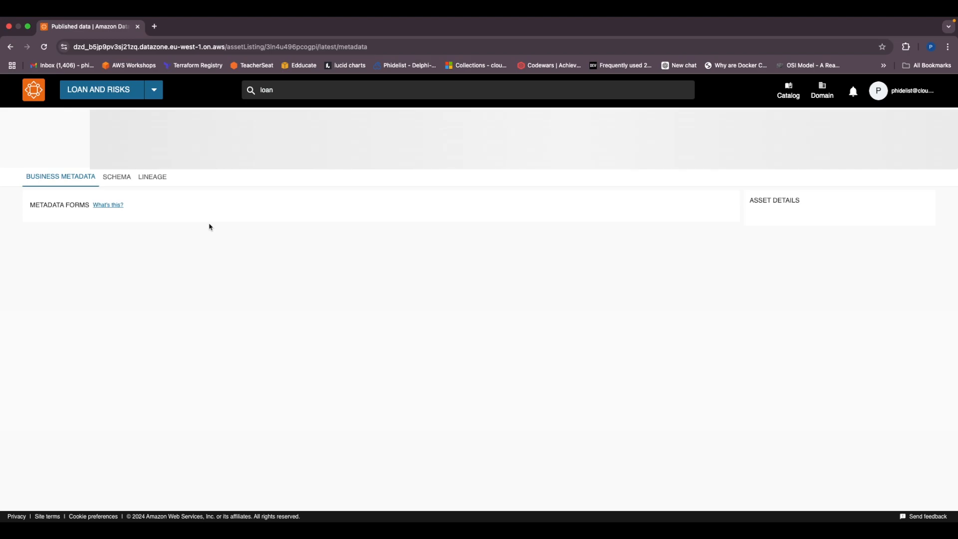
scroll(106, 256, down, 2)
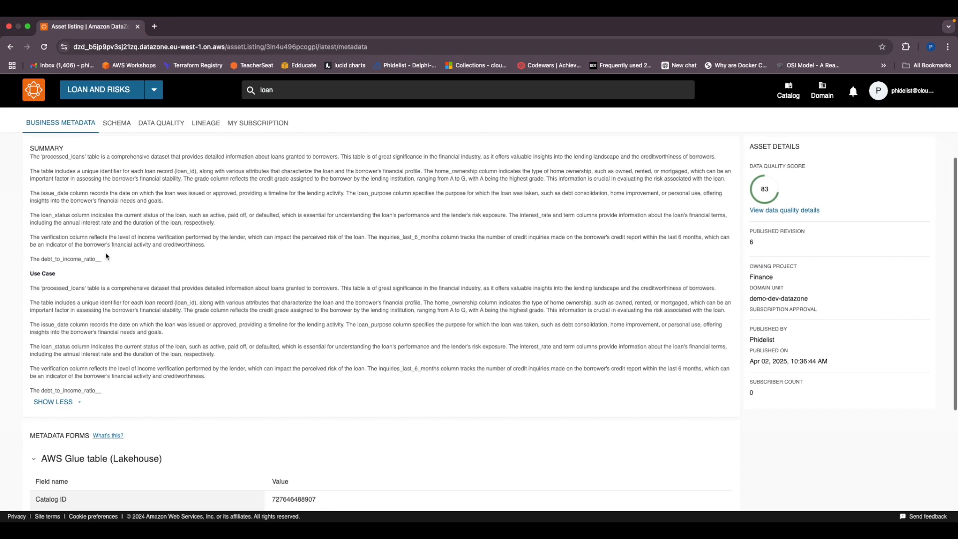
scroll(110, 239, up, 2)
Step: Review the Loans asset's schema columns and its data quality results
click(119, 207)
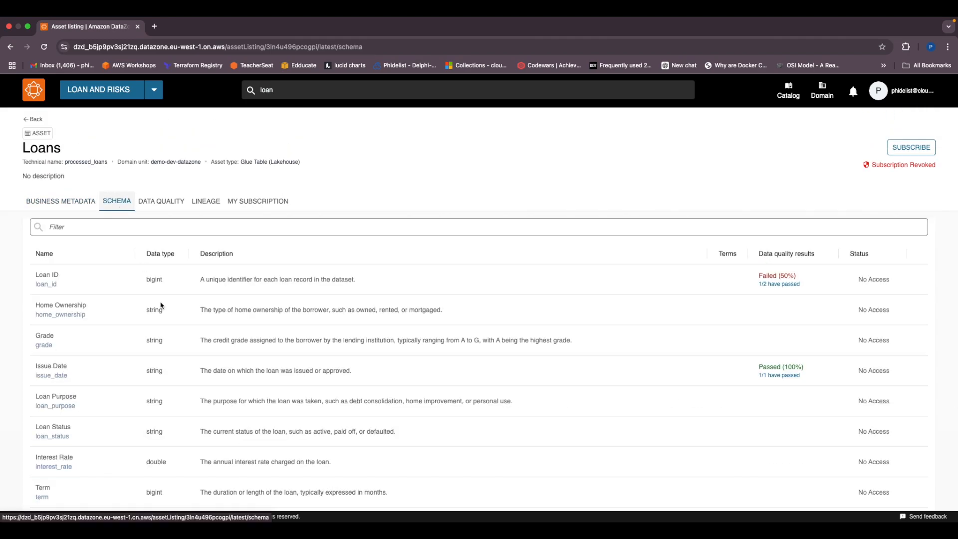
scroll(237, 340, down, 1)
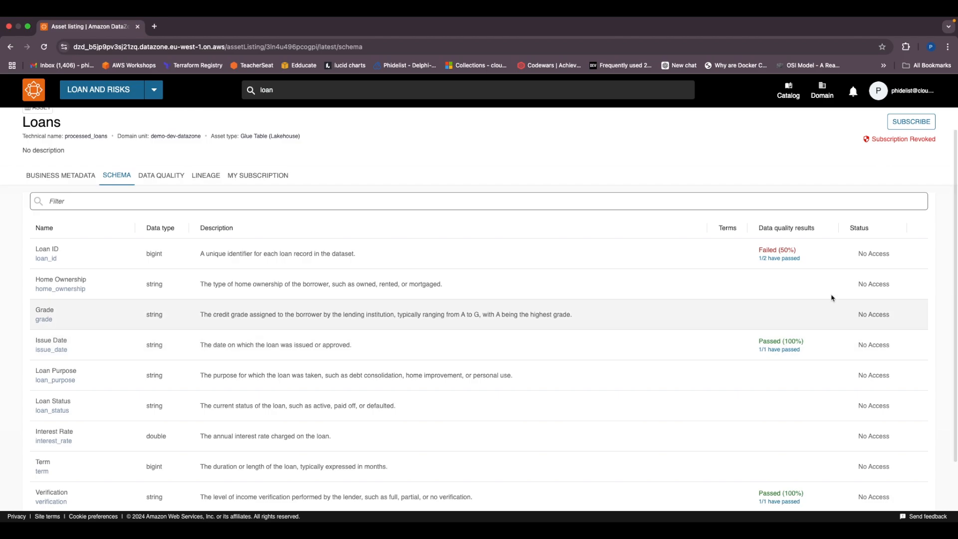
click(157, 185)
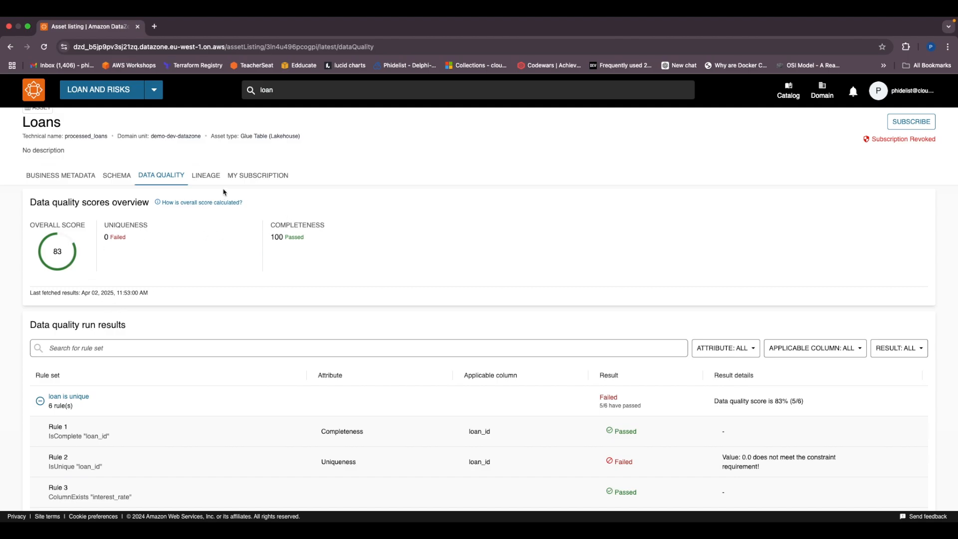
Step: Request a Loans subscription for the Loan and Risks project with the reason "I want to do loan related analytics"
click(903, 129)
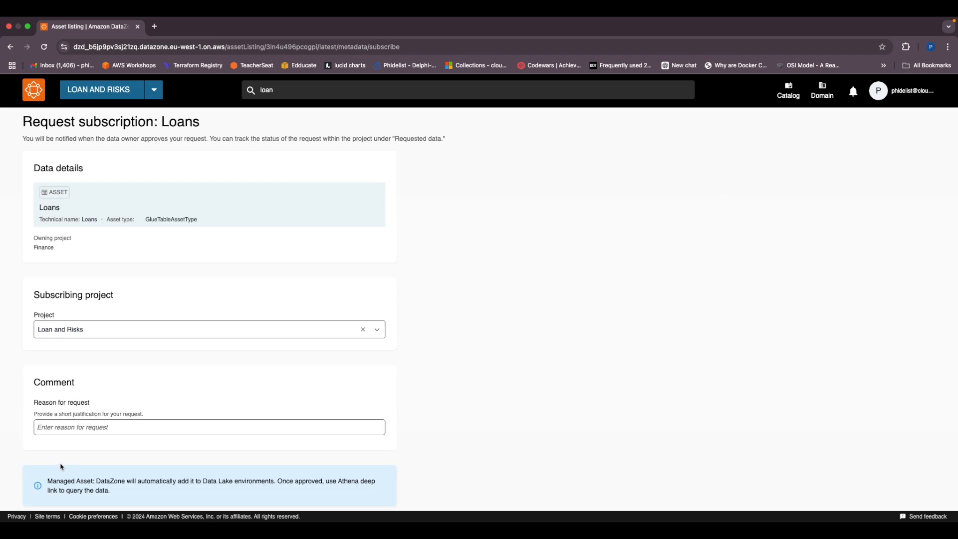
click(90, 427)
click(134, 468)
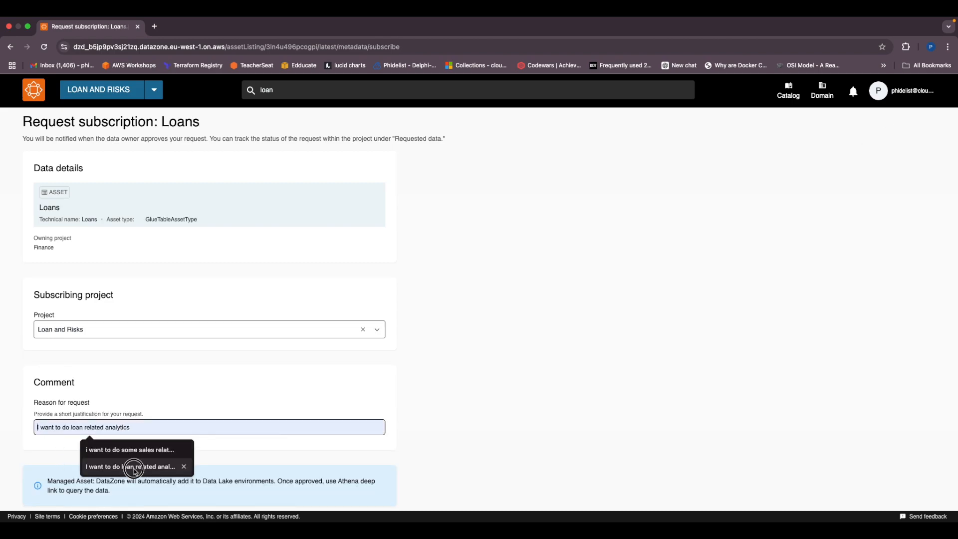
scroll(189, 445, down, 3)
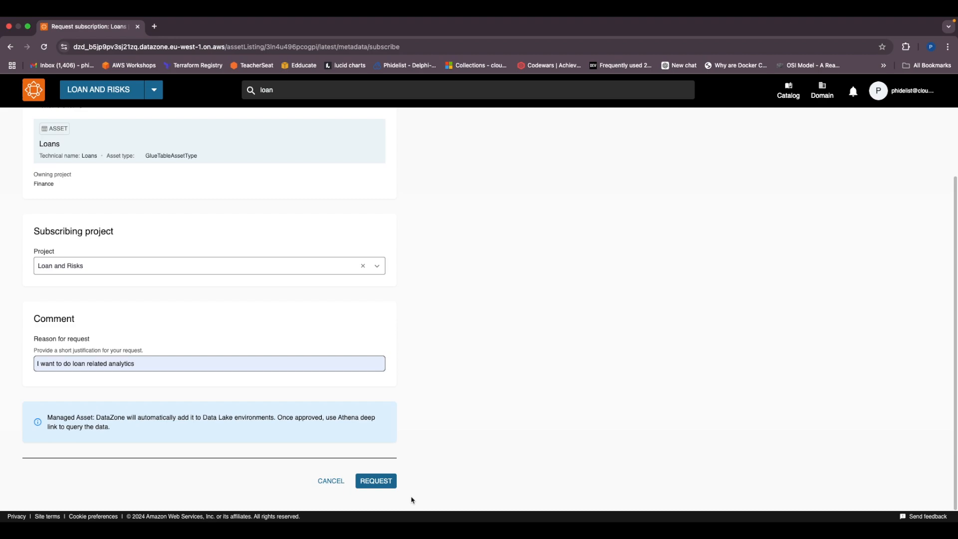
click(388, 478)
scroll(432, 402, up, 4)
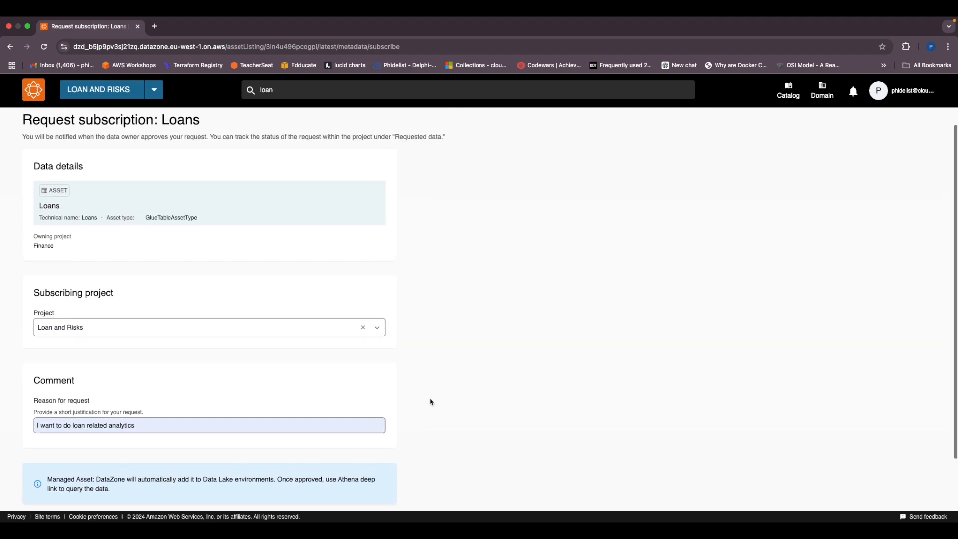
scroll(431, 402, down, 4)
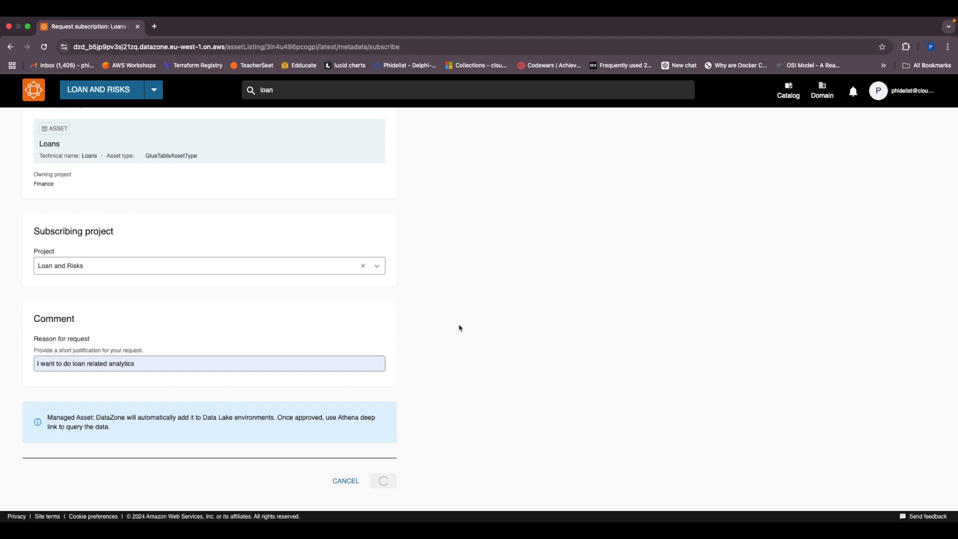
Step: Switch to the Finance project's browser window and open the incoming subscription request from Loan and Risks for review
key(ctrl+Left)
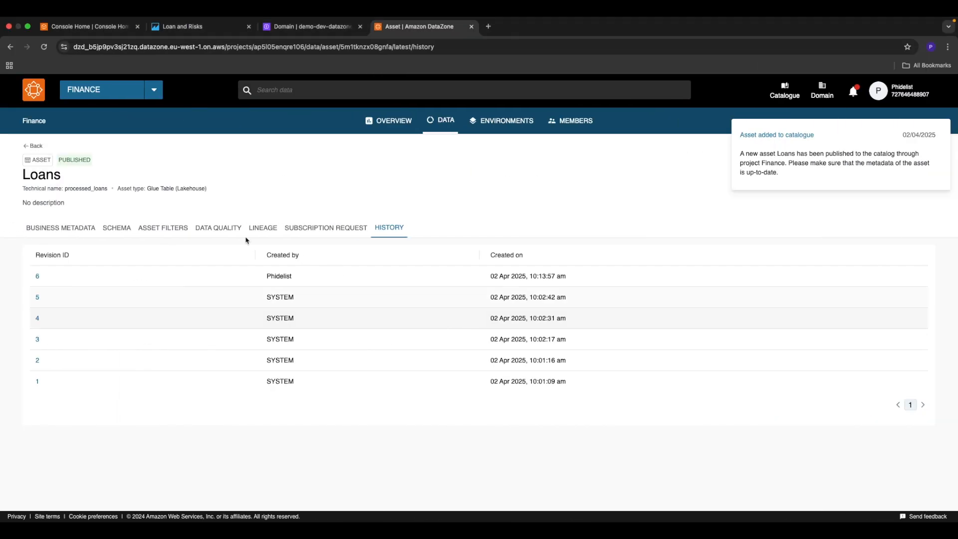
click(440, 120)
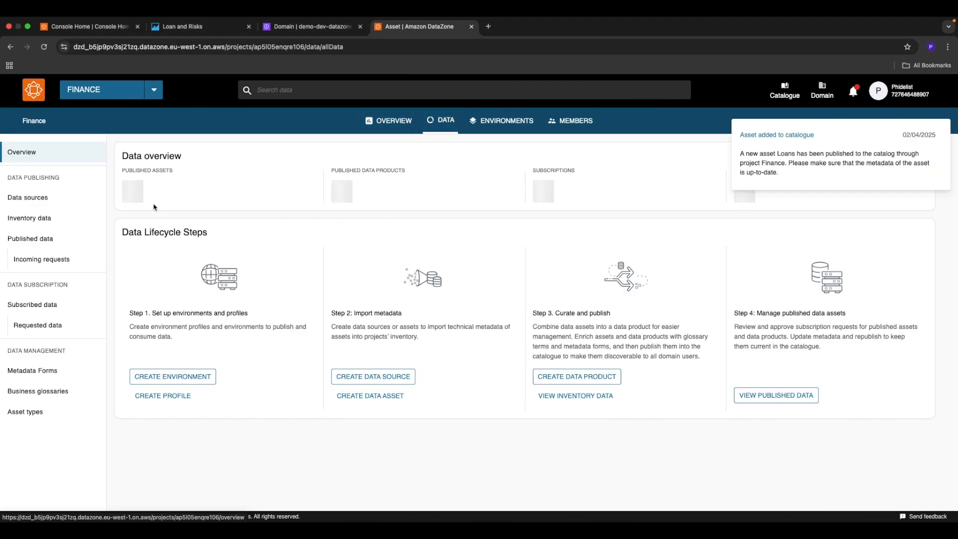
click(32, 263)
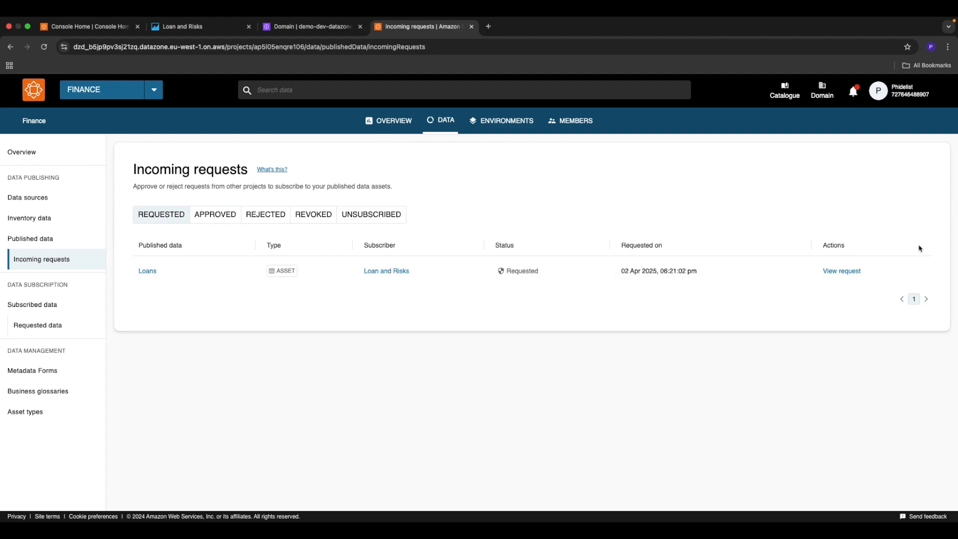
click(837, 273)
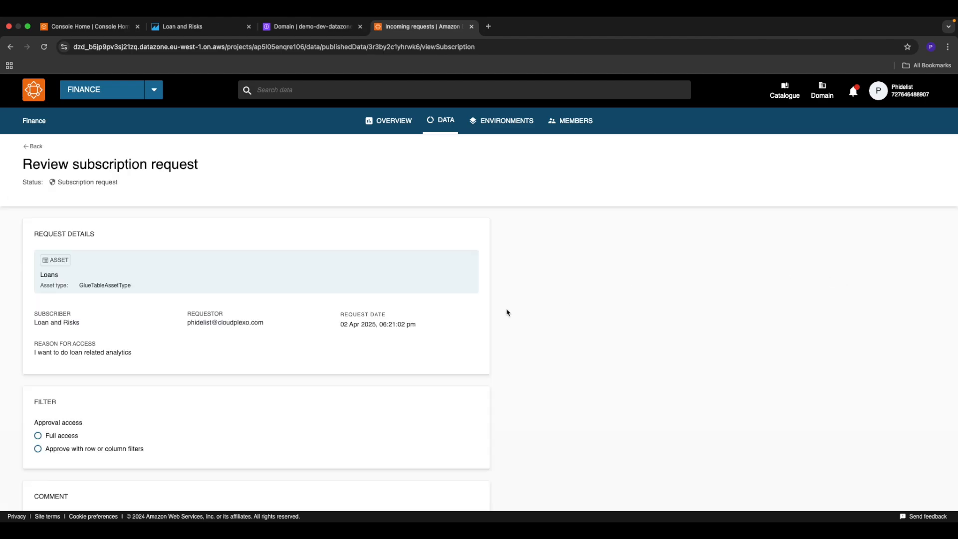
scroll(398, 366, down, 2)
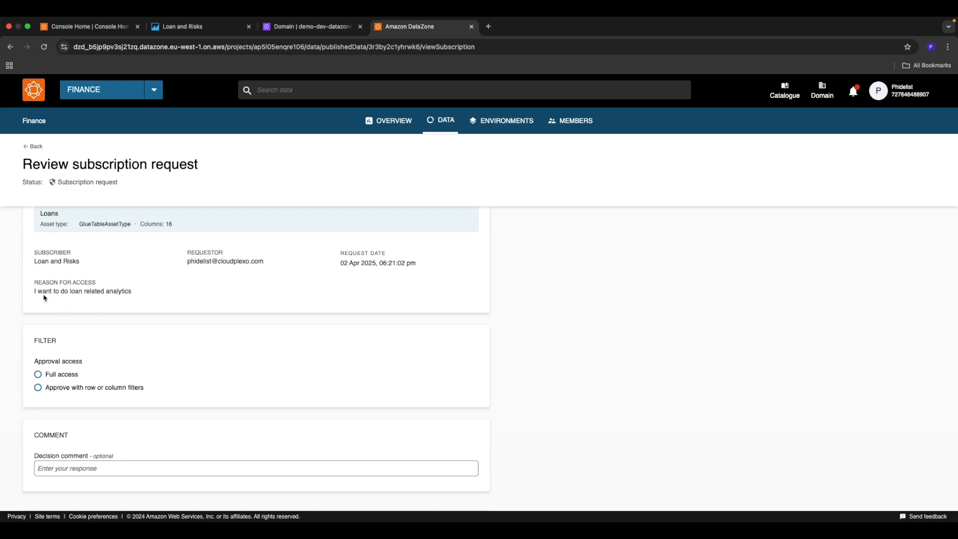
Step: Set the approval access to row or column filters and list the available approval filters
scroll(143, 349, down, 1)
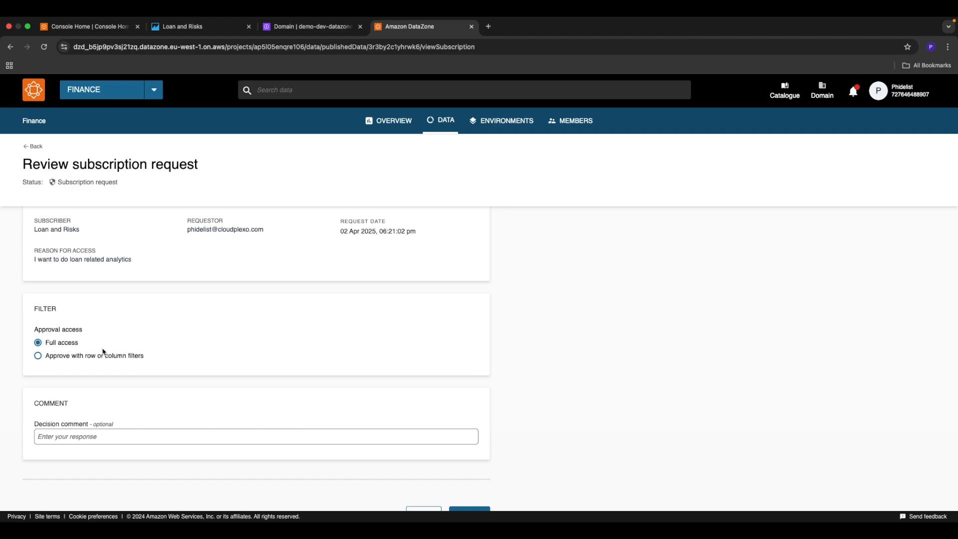
click(53, 359)
click(109, 392)
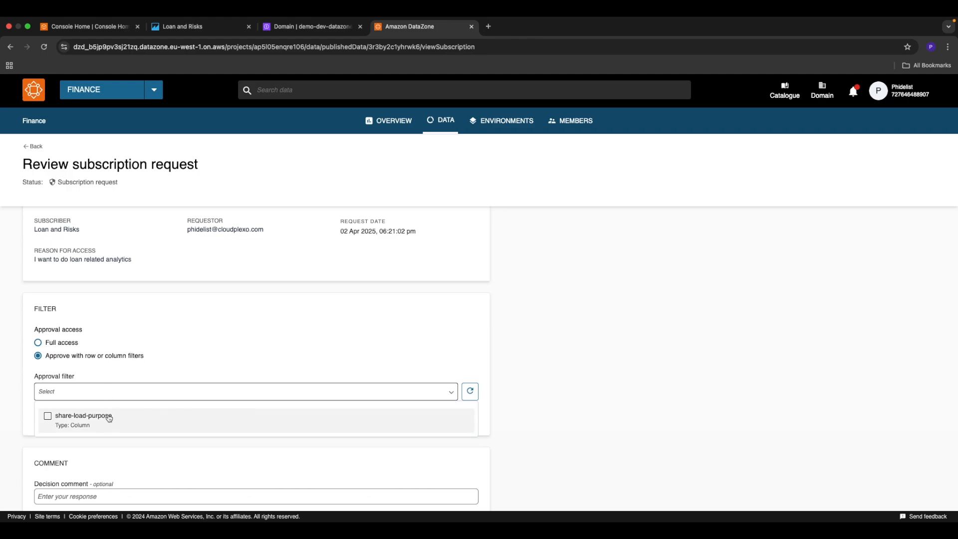
click(207, 318)
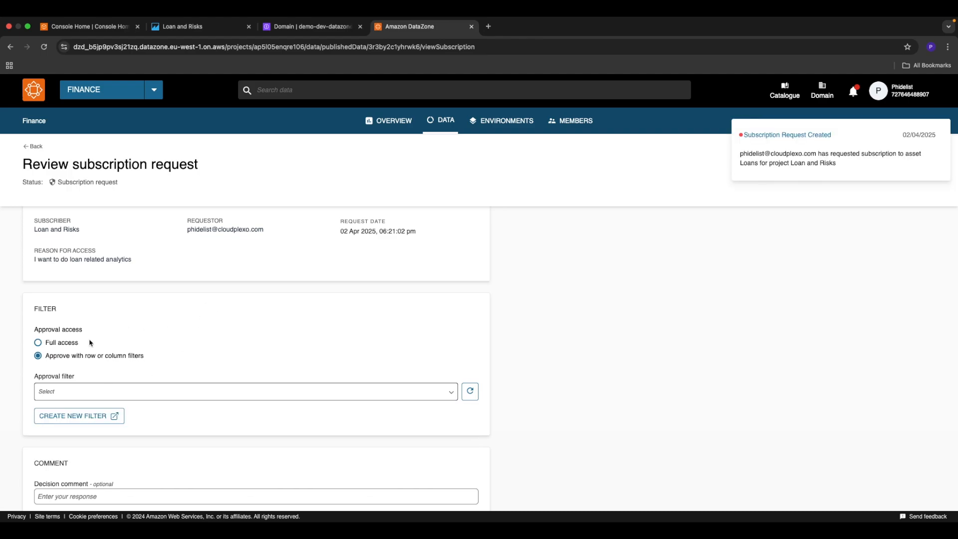
Step: Approve the Loans subscription request with full access and the decision comment "done"
click(53, 343)
scroll(202, 369, down, 1)
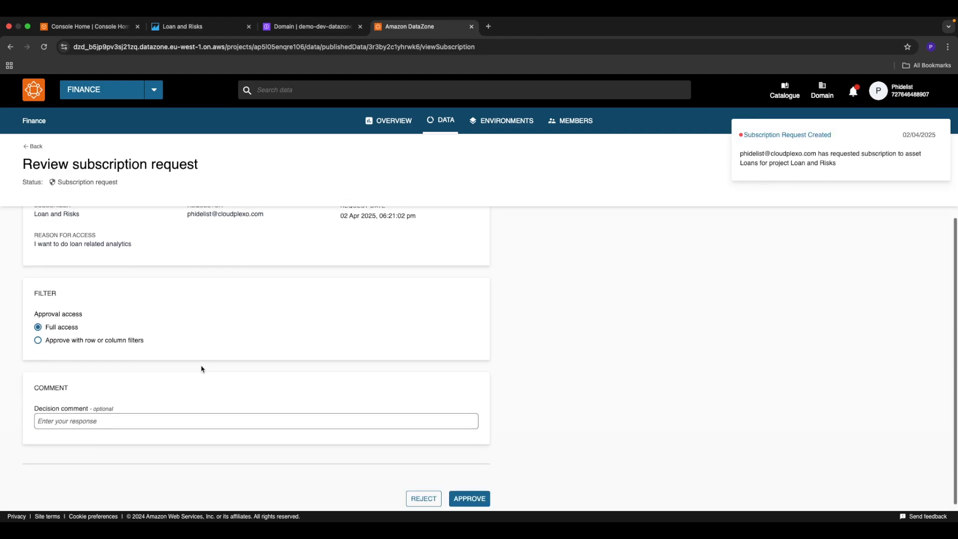
click(97, 413)
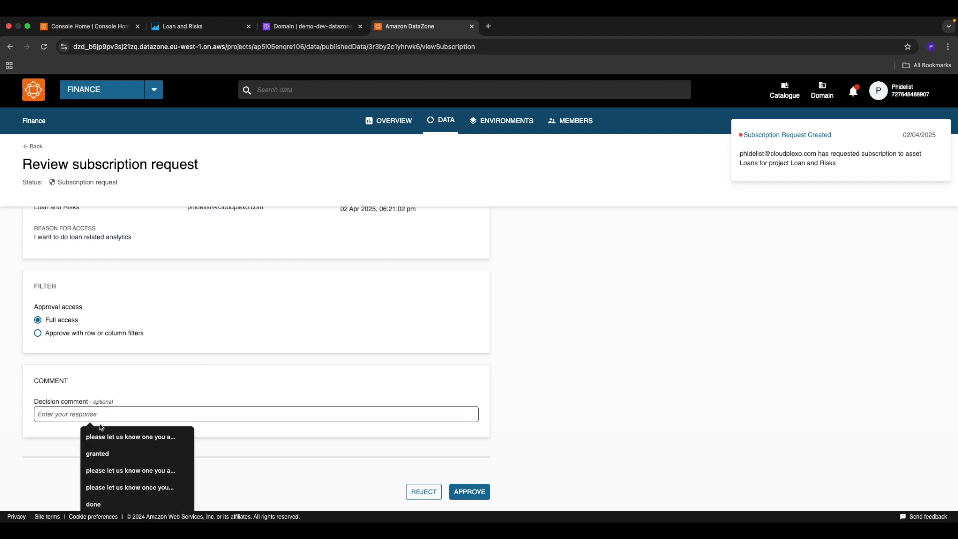
click(105, 505)
click(466, 492)
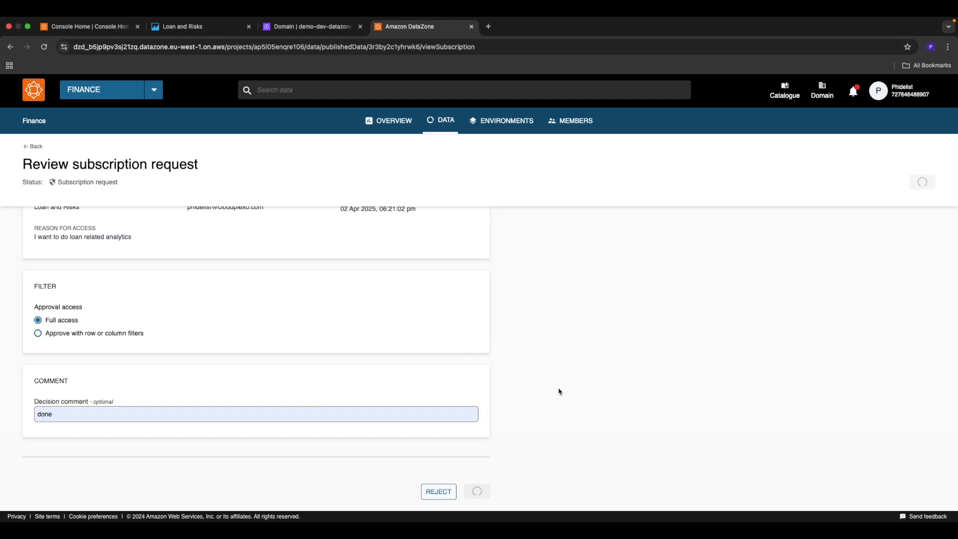
Step: Switch back to the subscriber's browser window, open Loans from the Loan and Risks project's subscribed data and reload its page
key(ctrl+Right)
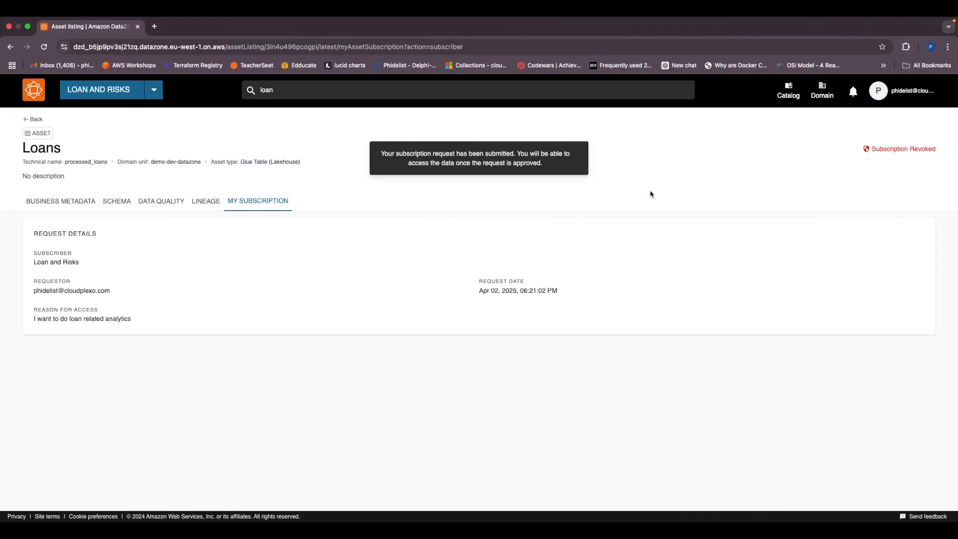
click(108, 91)
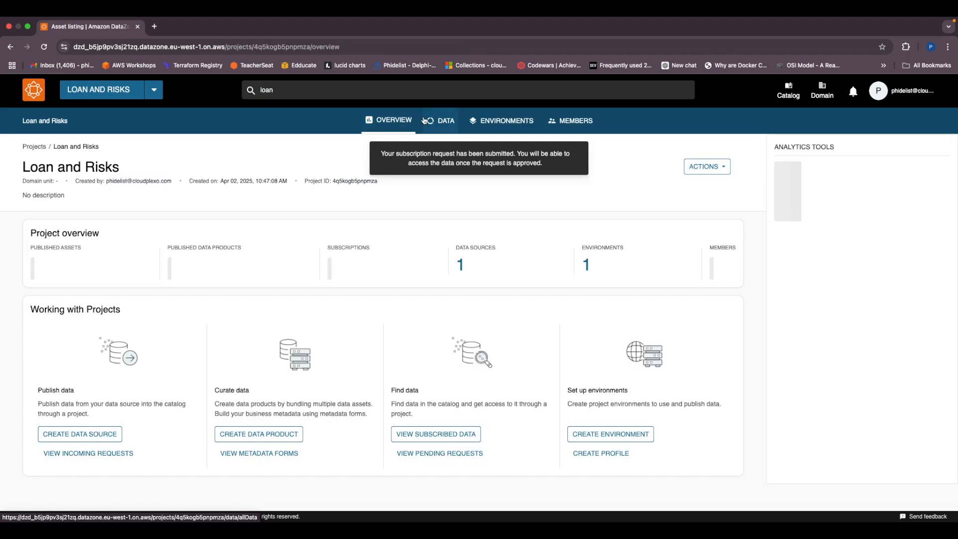
click(441, 121)
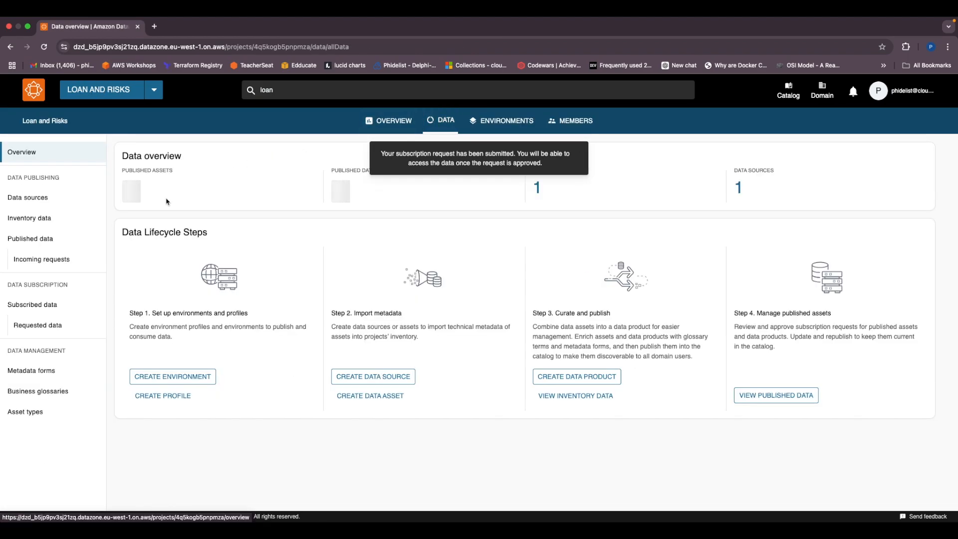
click(34, 306)
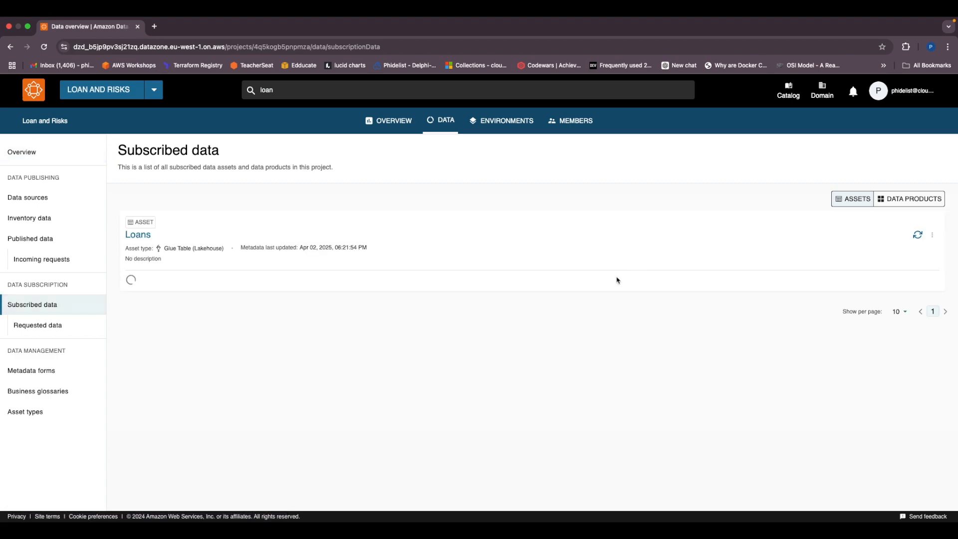
click(135, 235)
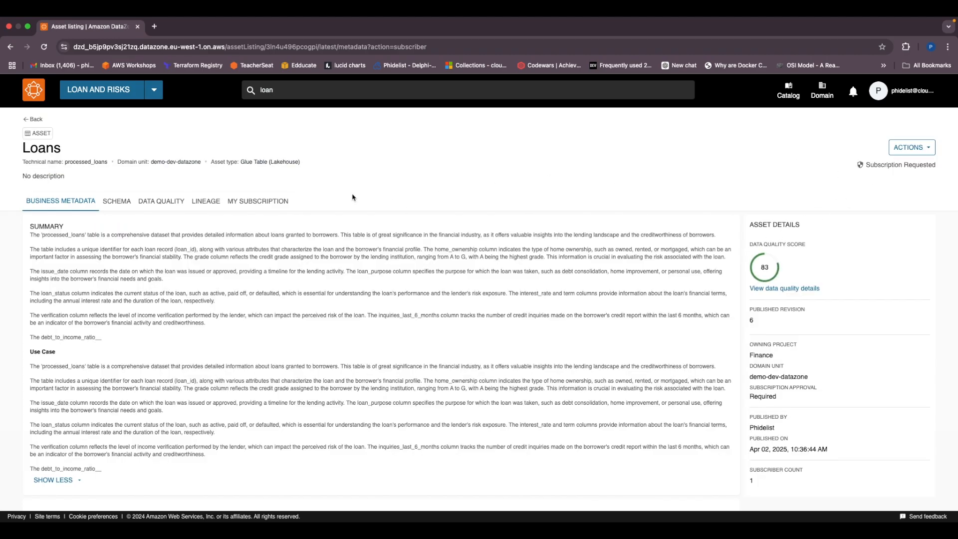
click(43, 46)
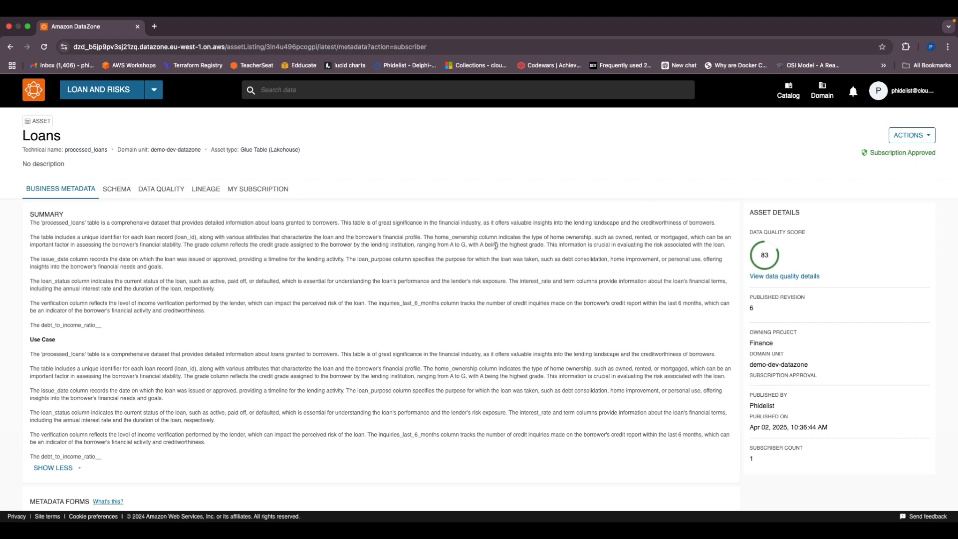
Step: Open the Loan and Risks project's overview and launch Amazon Athena for its loan-data-lake environment
scroll(307, 303, down, 2)
scroll(306, 303, up, 2)
click(97, 89)
click(437, 123)
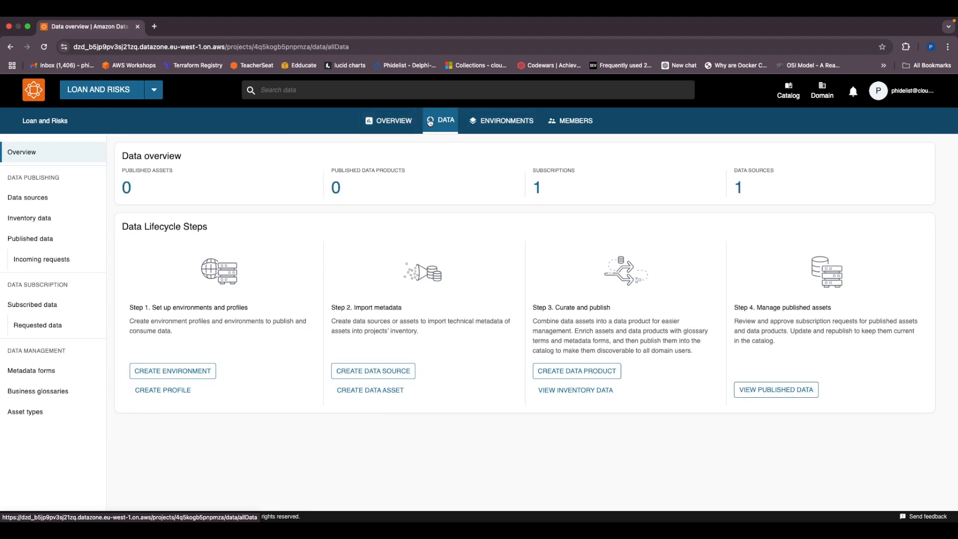
click(391, 121)
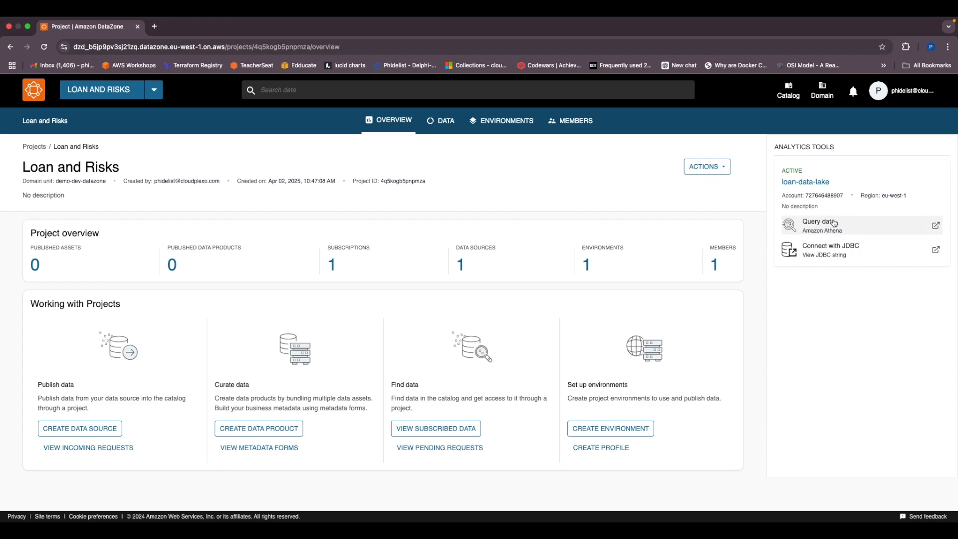
click(834, 223)
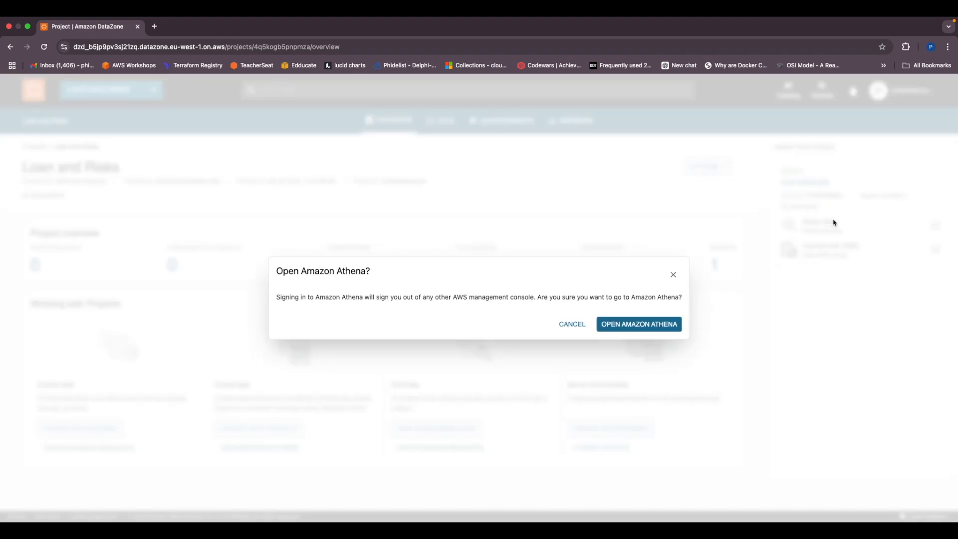
click(636, 322)
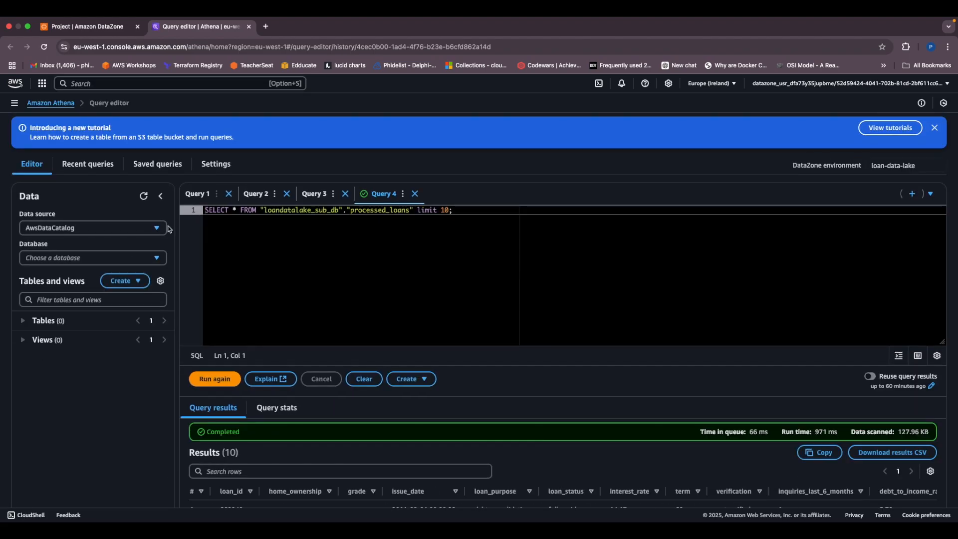
Step: Preview the first 10 rows of the processed_loans table in the loandatalake_sub_db database
click(148, 232)
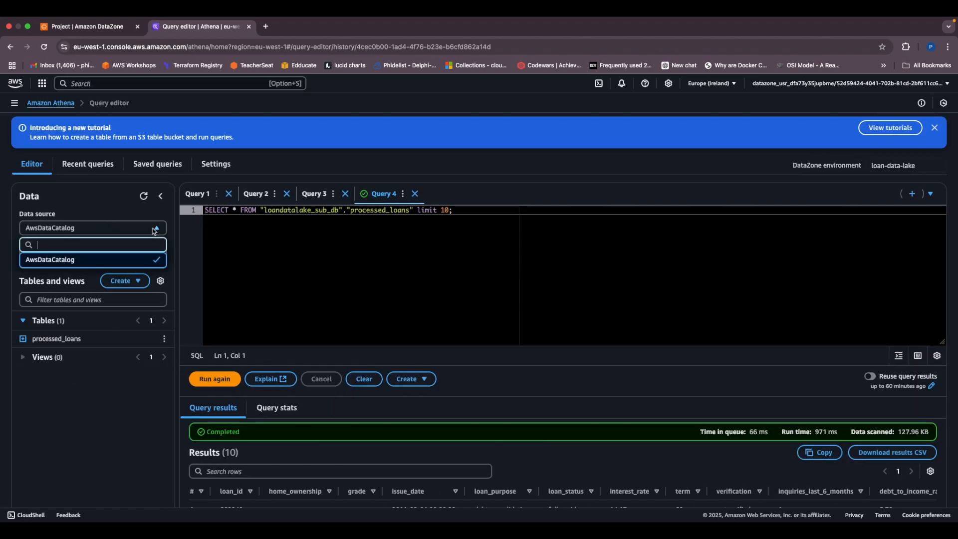
click(209, 273)
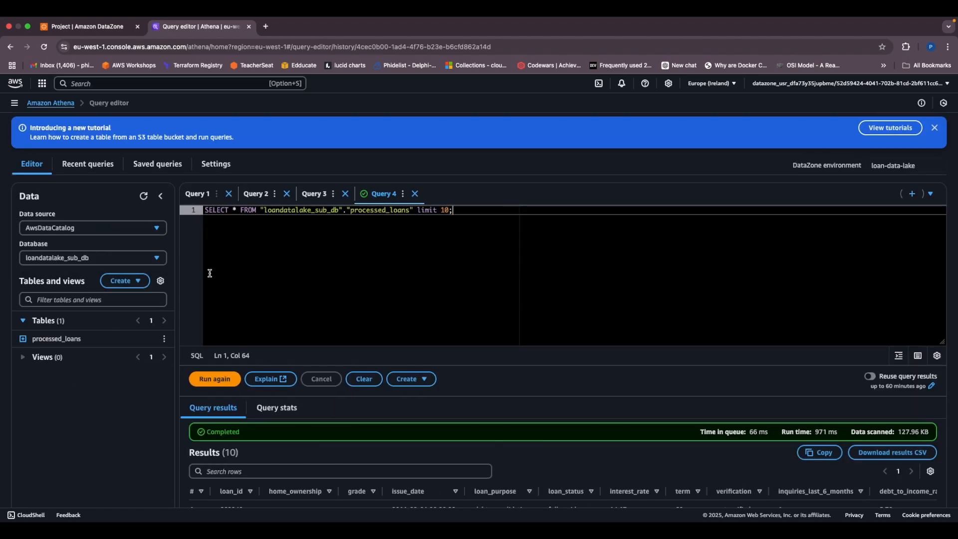
click(165, 339)
click(188, 371)
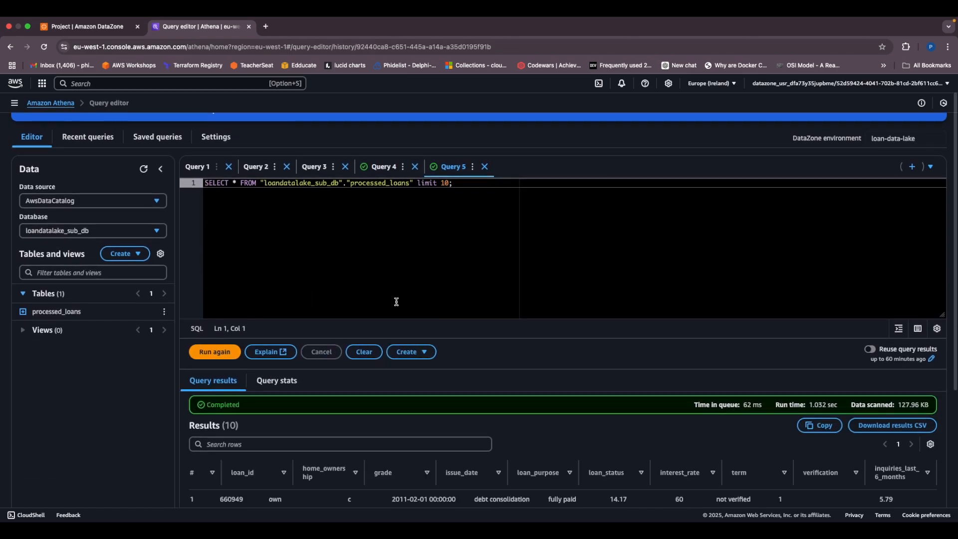
Step: Examine the rows and all columns of the processed_loans query results
scroll(396, 302, down, 2)
scroll(396, 302, down, 1)
scroll(408, 424, right, 7)
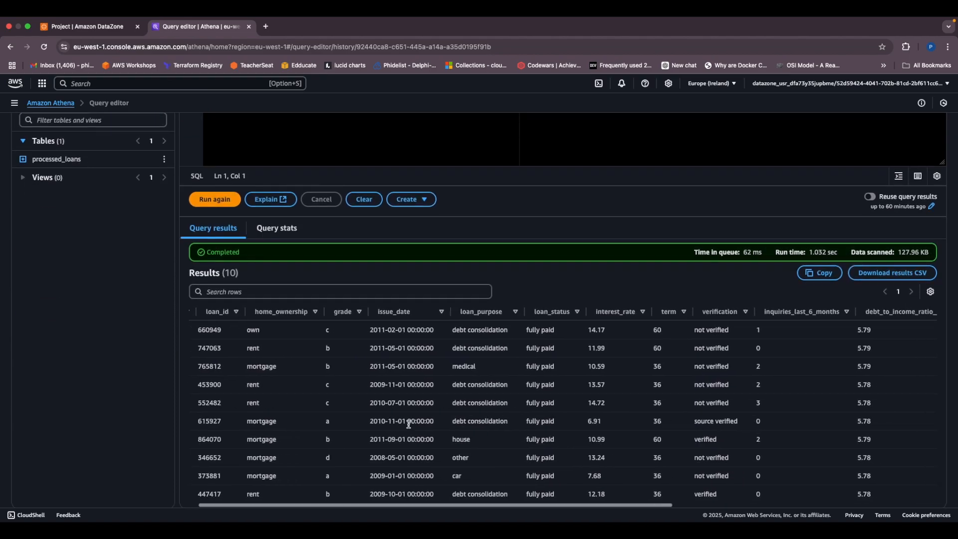
scroll(409, 428, left, 8)
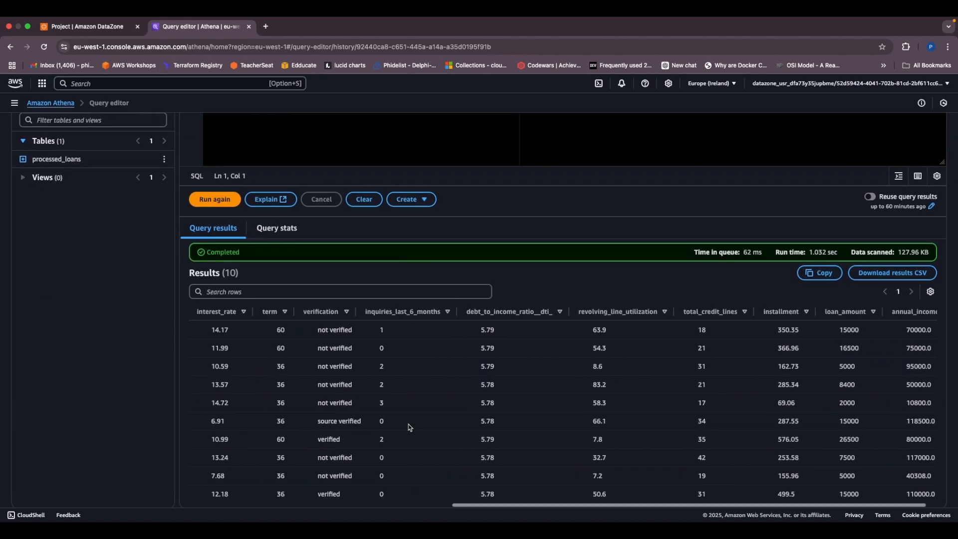
scroll(409, 425, up, 3)
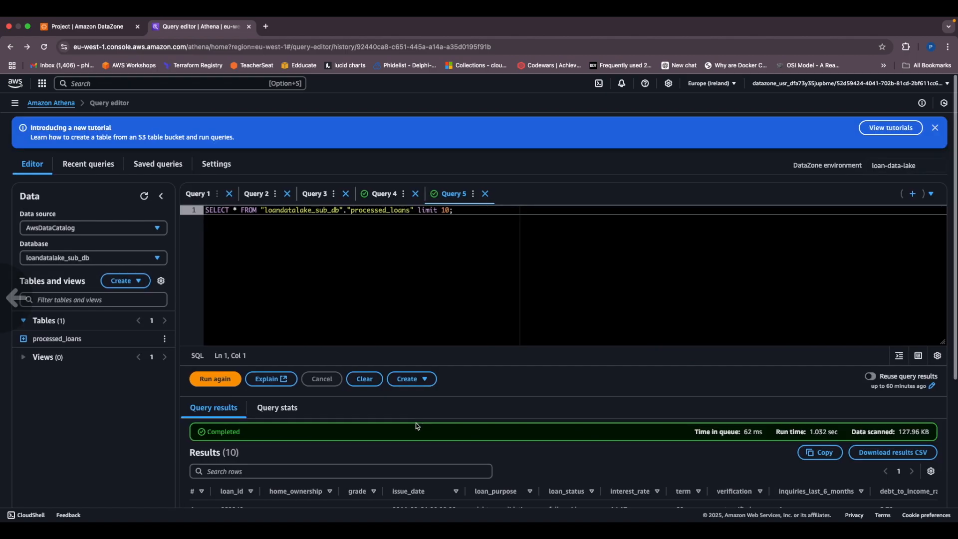
scroll(416, 424, down, 3)
scroll(416, 423, down, 1)
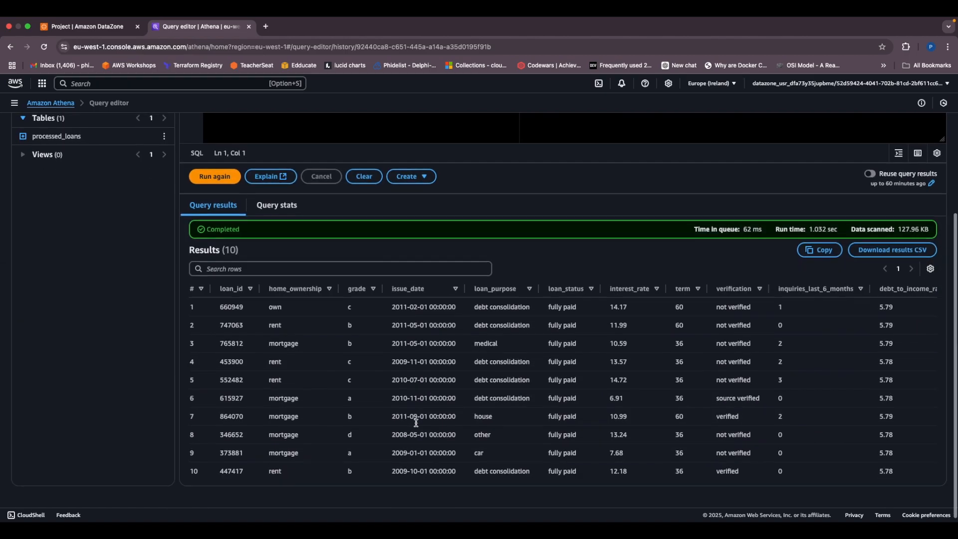
scroll(417, 425, up, 3)
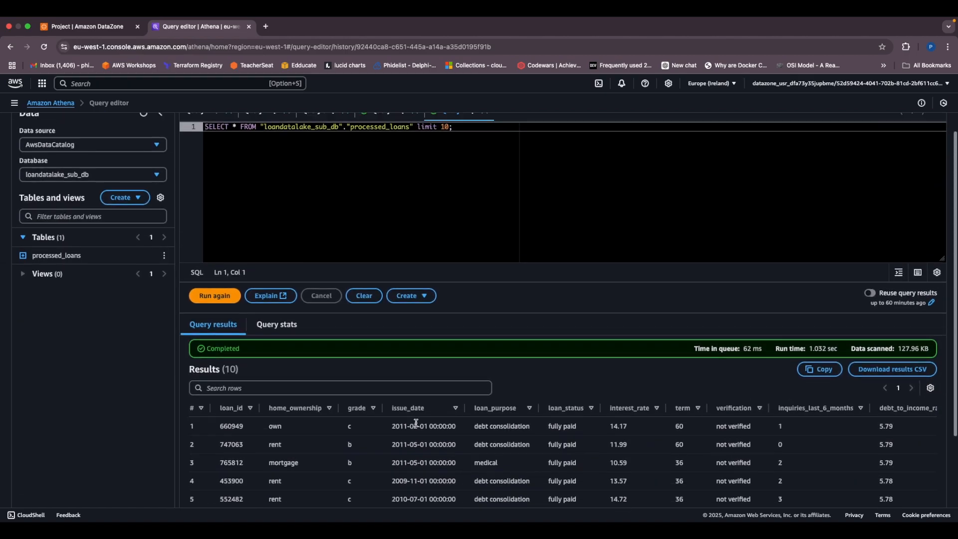
Step: Switch to the Loan and Risks analysis in QuickSight and open the prompt-based visual builder
click(79, 28)
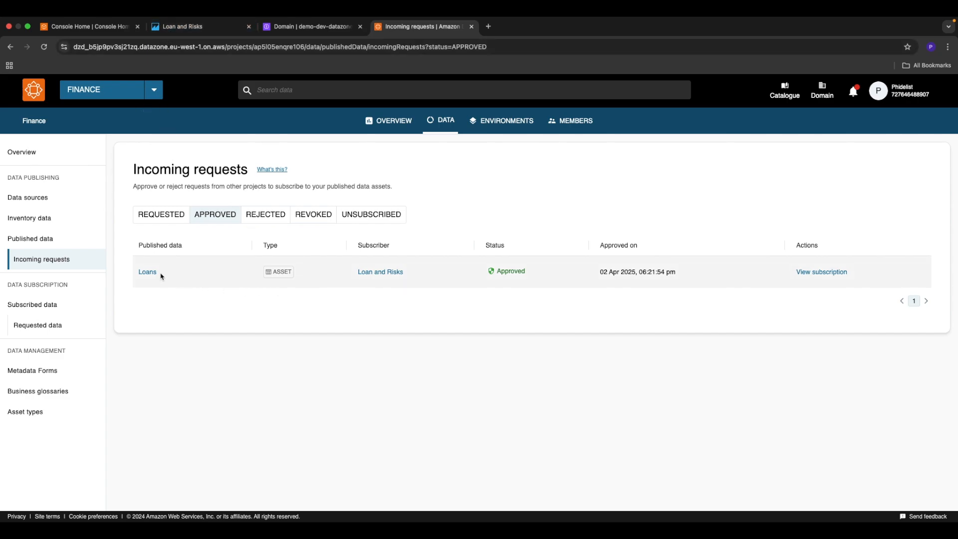
click(170, 27)
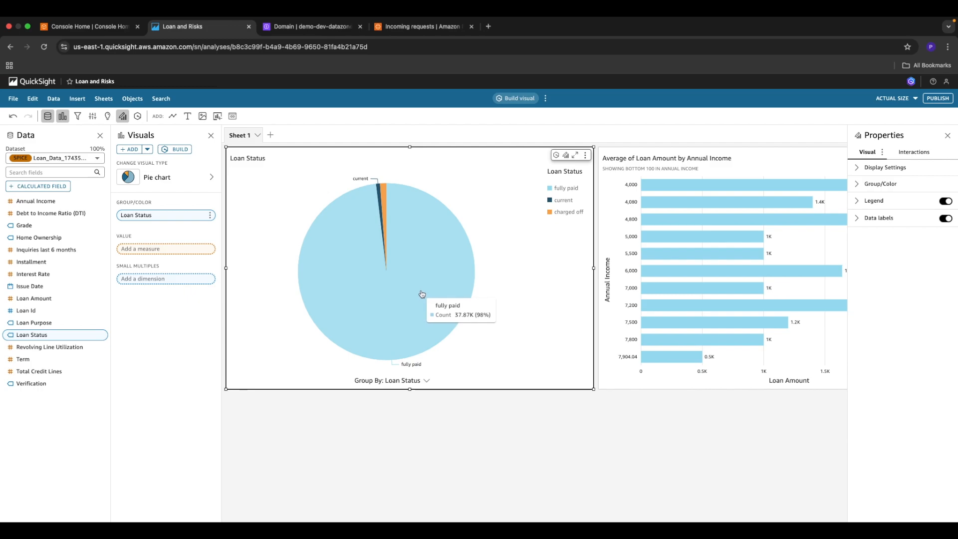
click(180, 150)
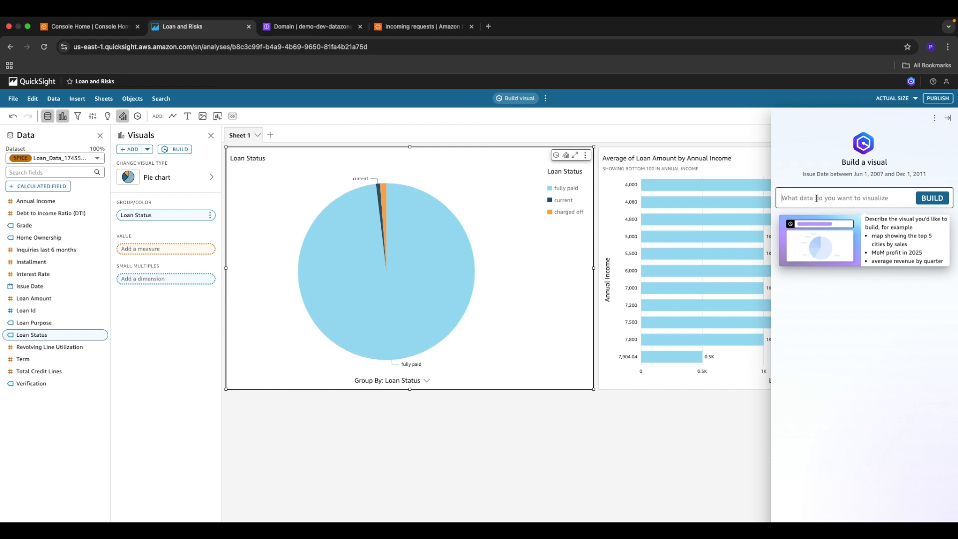
Step: Build a visual from the prompt "show me a pie chart of the count of loans grouped by loan purpose" and add it to the analysis
text(show me a pie chart of the count of l)
text(oans)
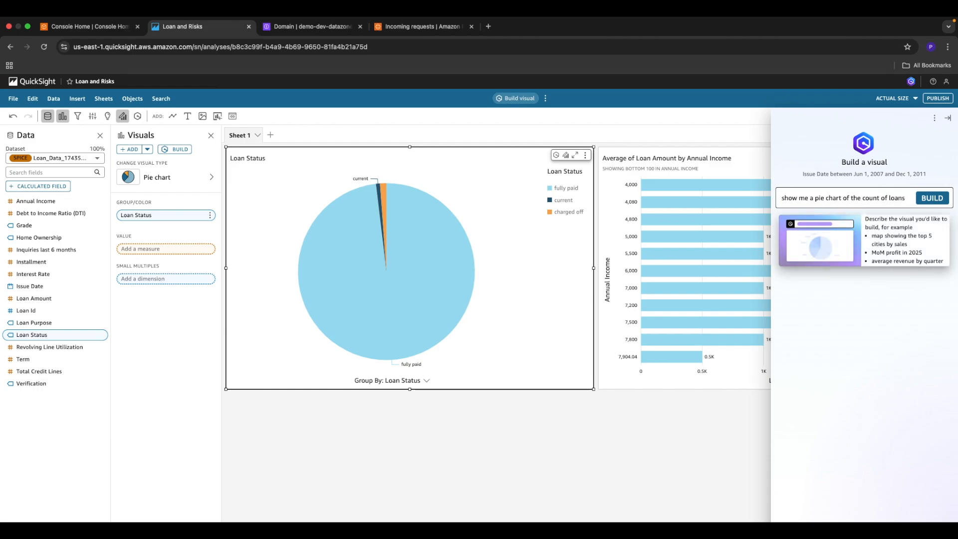
text( groupe)
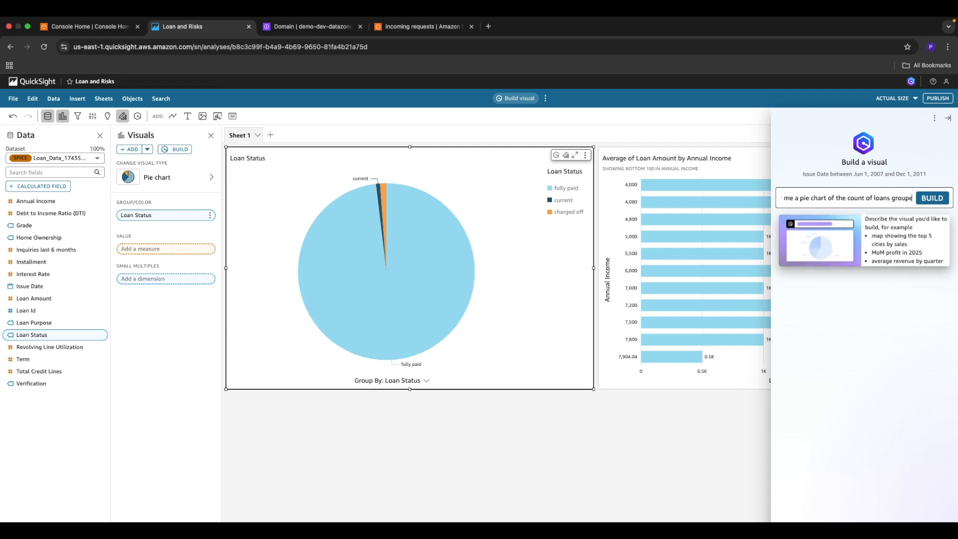
text(d by)
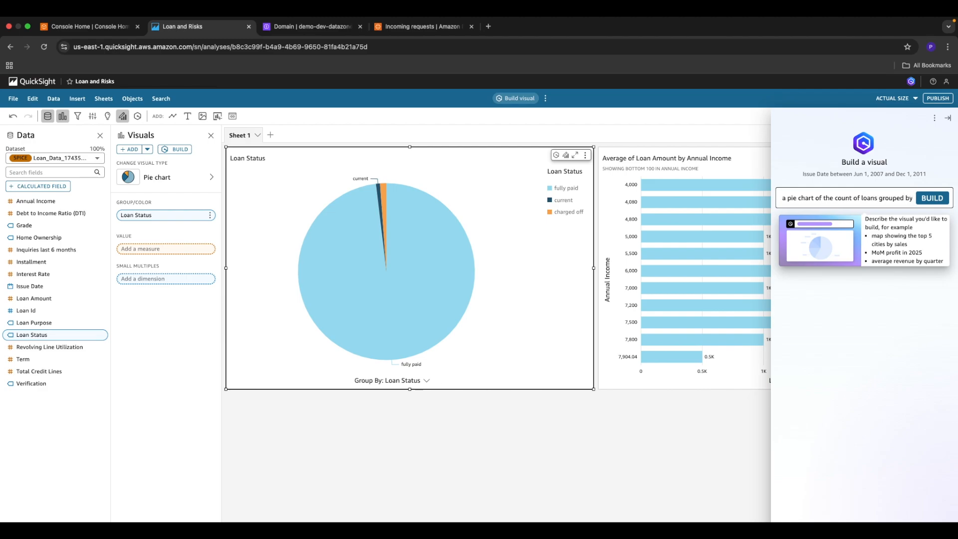
text( loan)
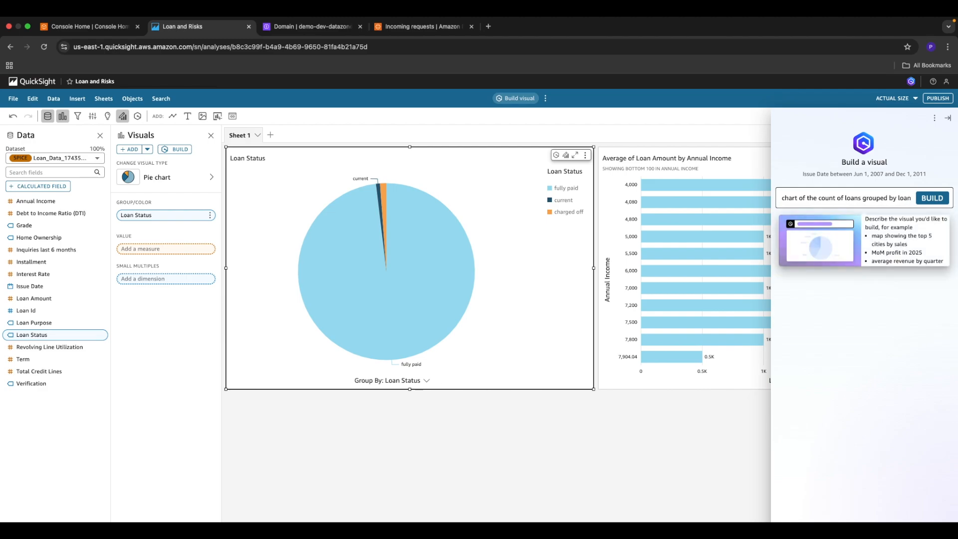
text( pupose)
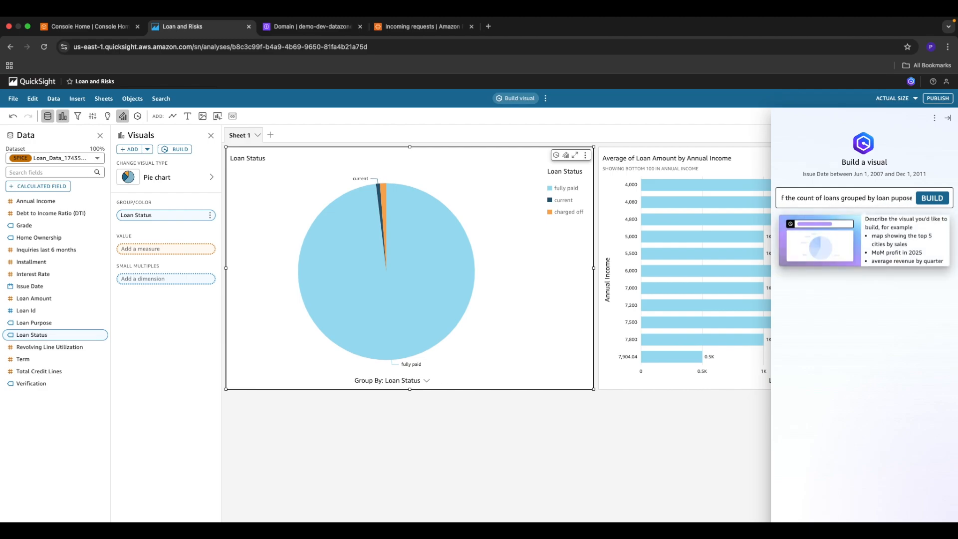
click(897, 200)
text(r)
click(931, 199)
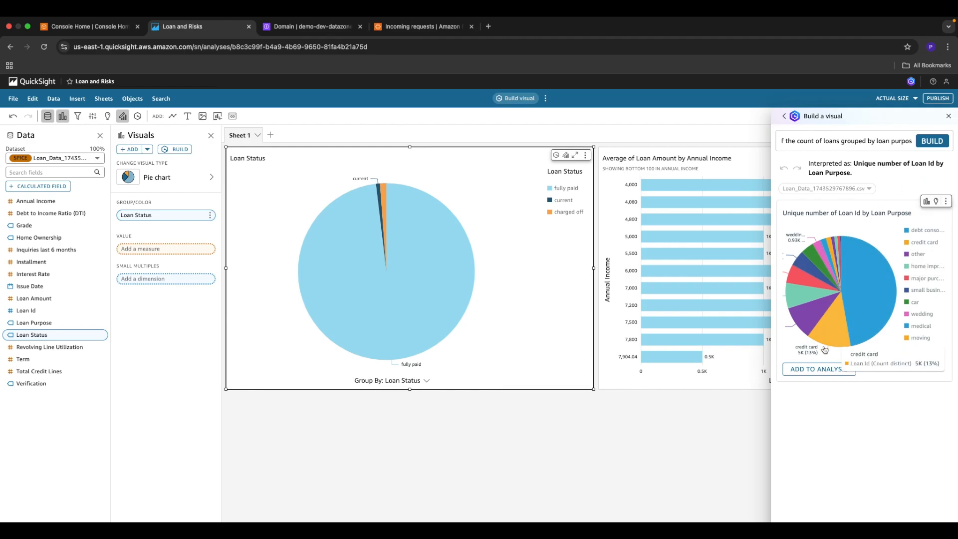
click(815, 369)
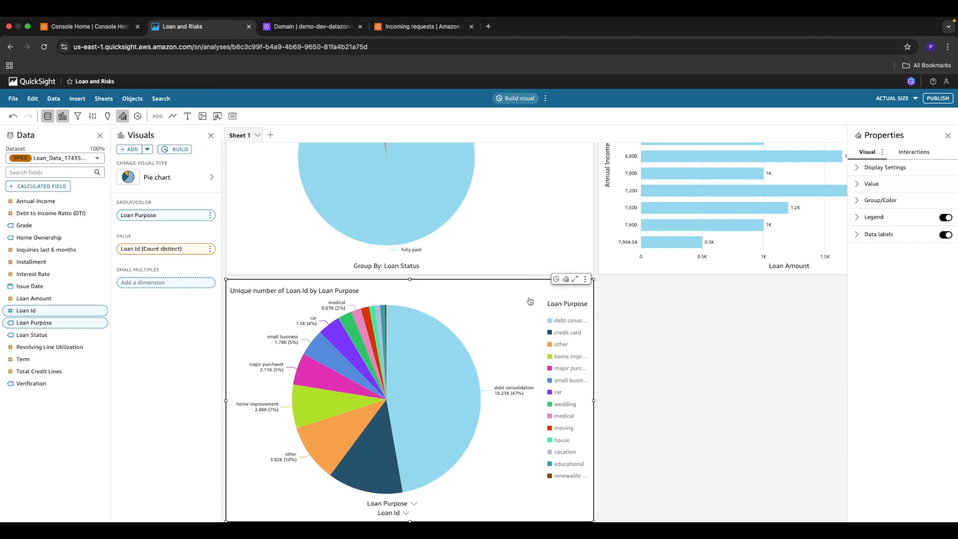
Step: Change the loan purpose pie chart's title to "Loan by Loan Purpose" and save it
click(586, 279)
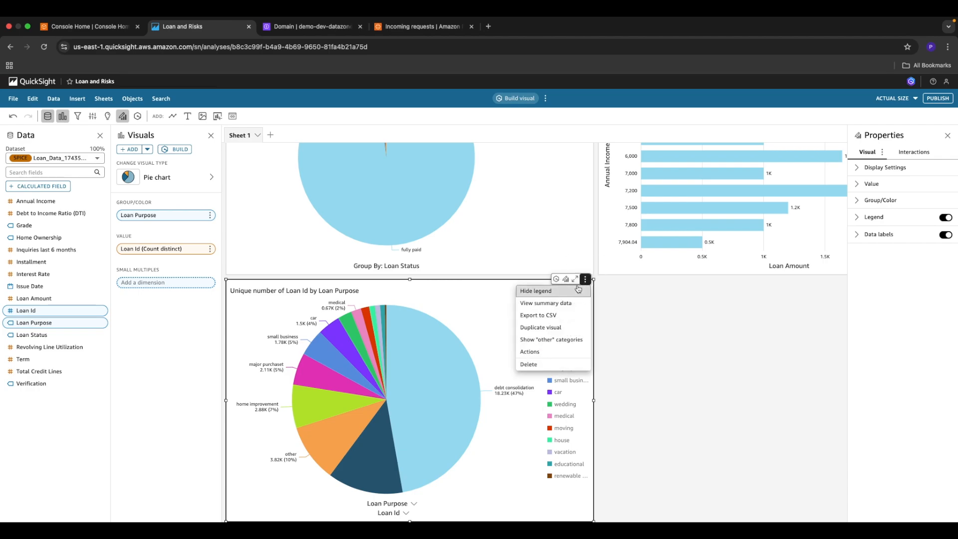
click(637, 317)
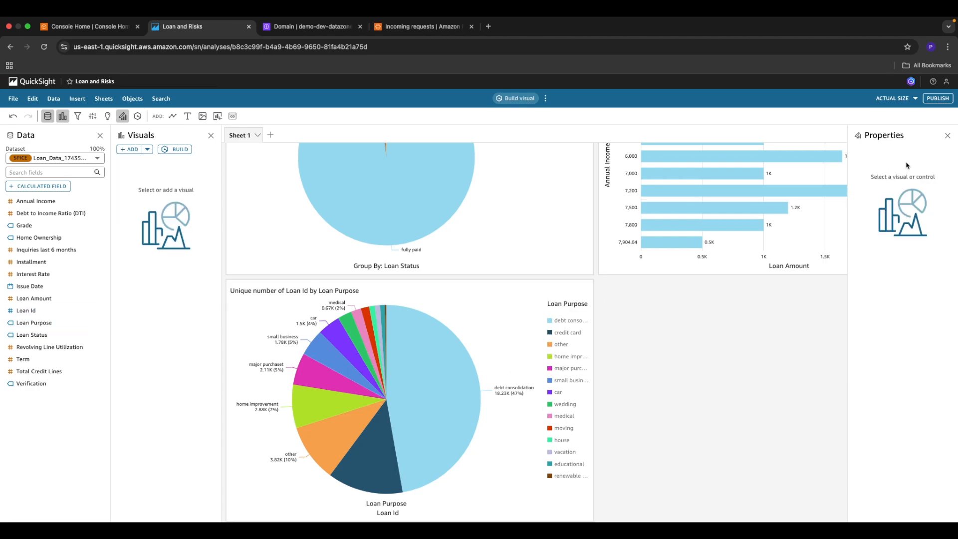
click(509, 362)
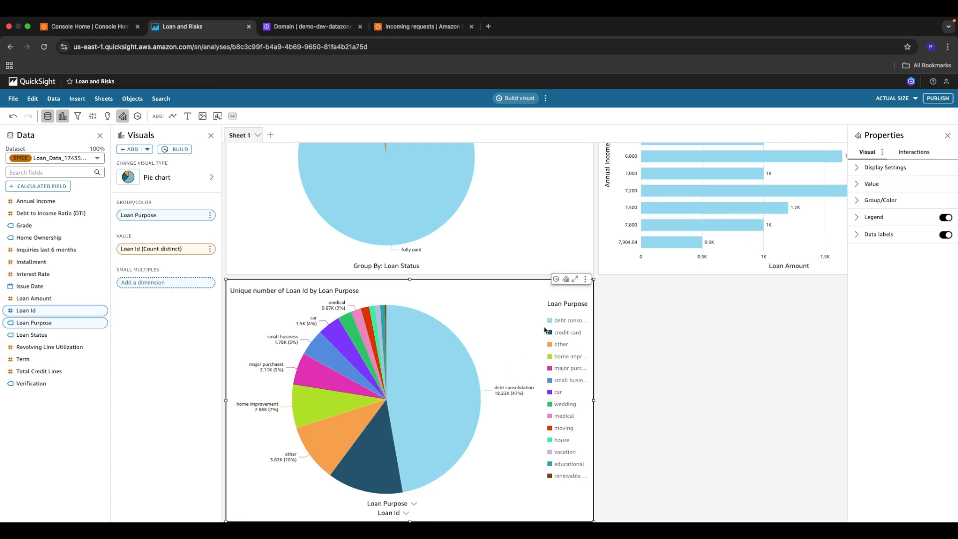
click(862, 172)
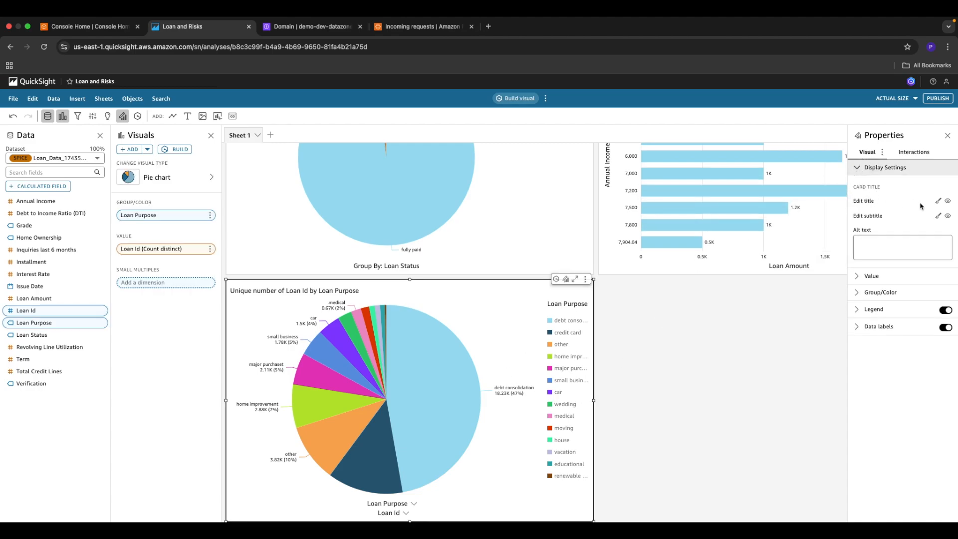
click(937, 200)
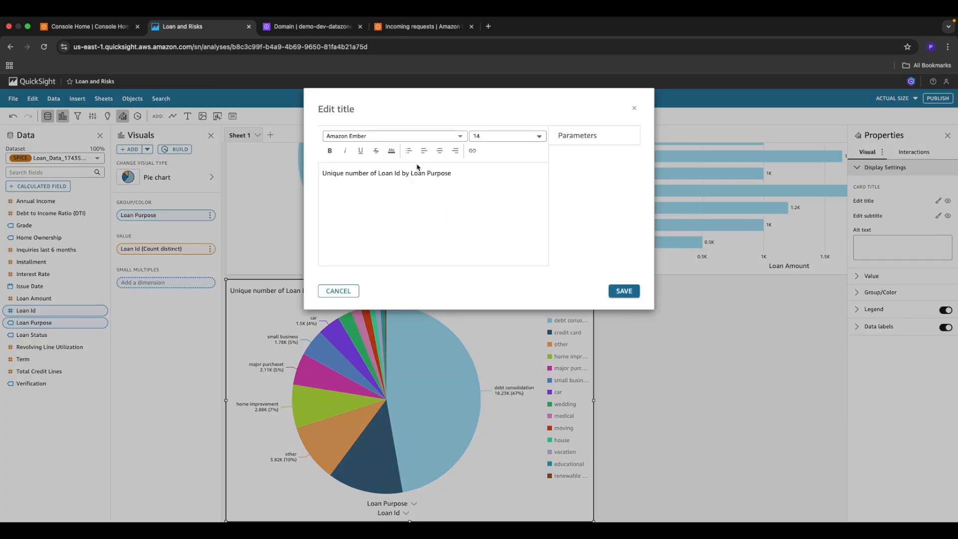
click(403, 173)
key(BackSpace)
key(BackSpace)
key(BackSpace)
drag(378, 173, 301, 172)
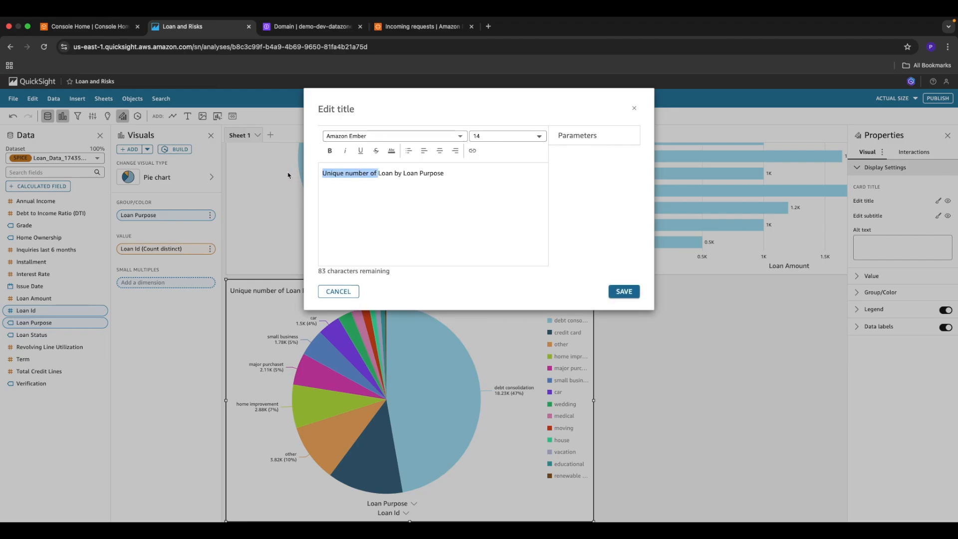
key(BackSpace)
click(623, 291)
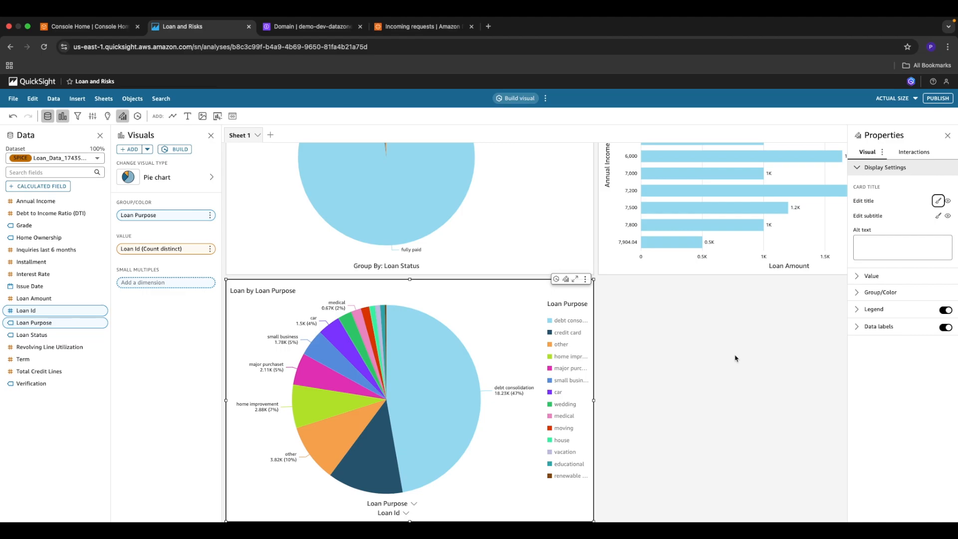
Step: Publish all sheets of the analysis as a replacement for the existing Loan and Risks dashboard and look over its visuals
click(936, 99)
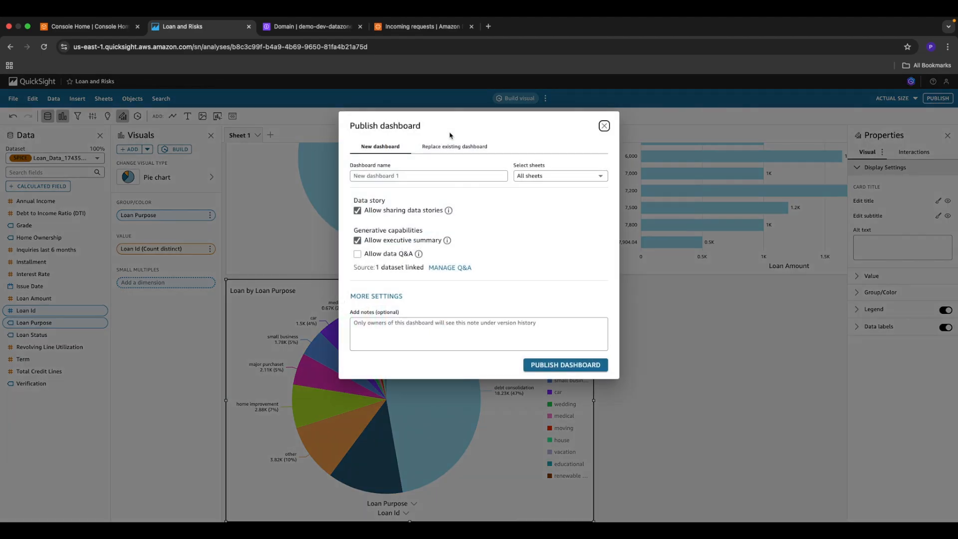
click(439, 149)
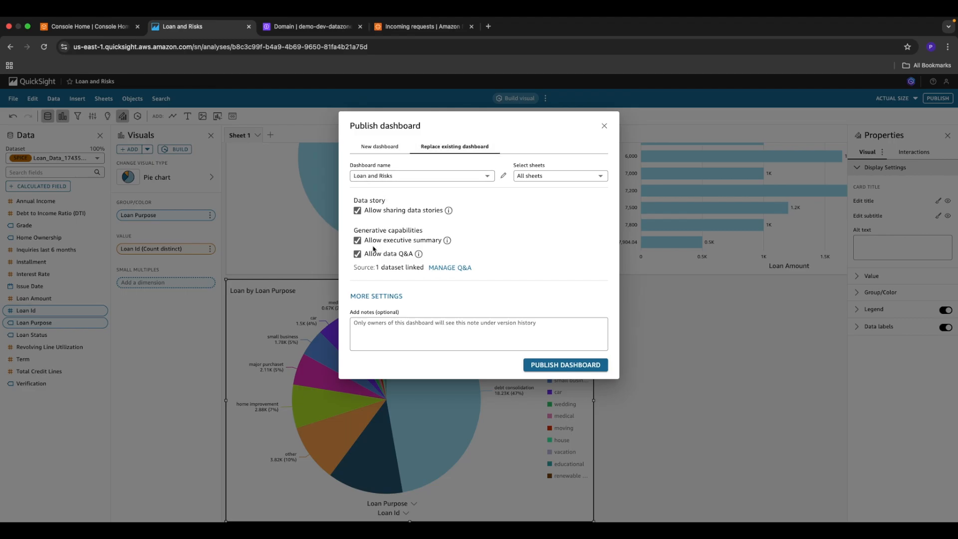
click(567, 364)
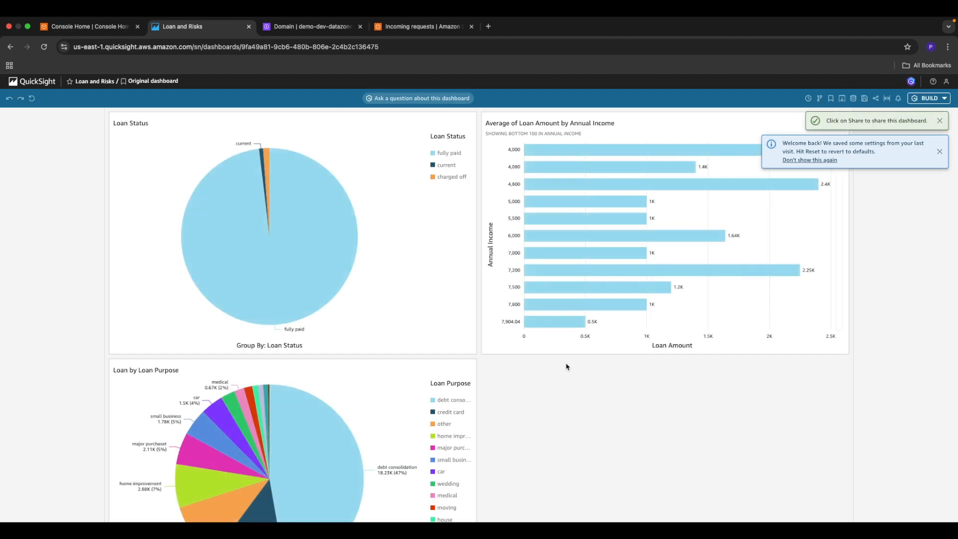
scroll(566, 367, down, 3)
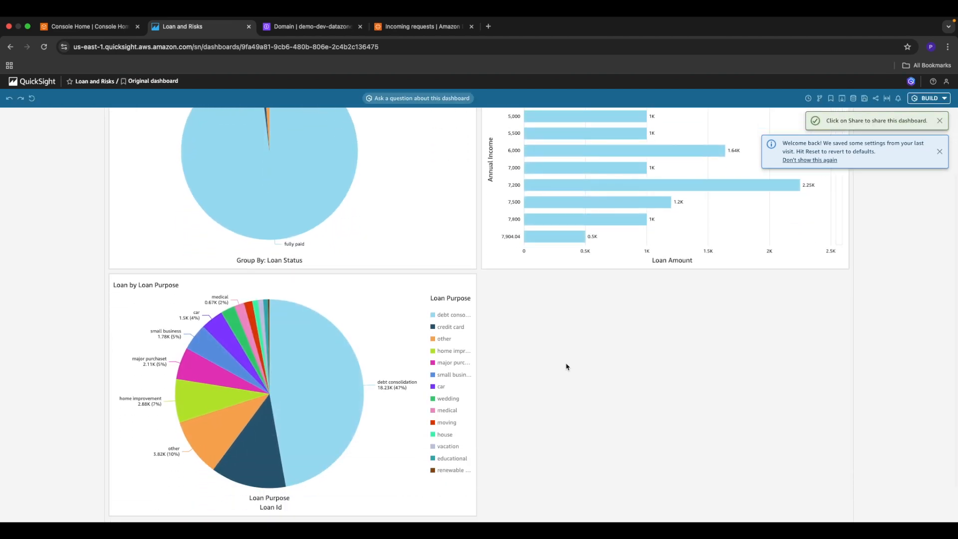
scroll(567, 367, down, 2)
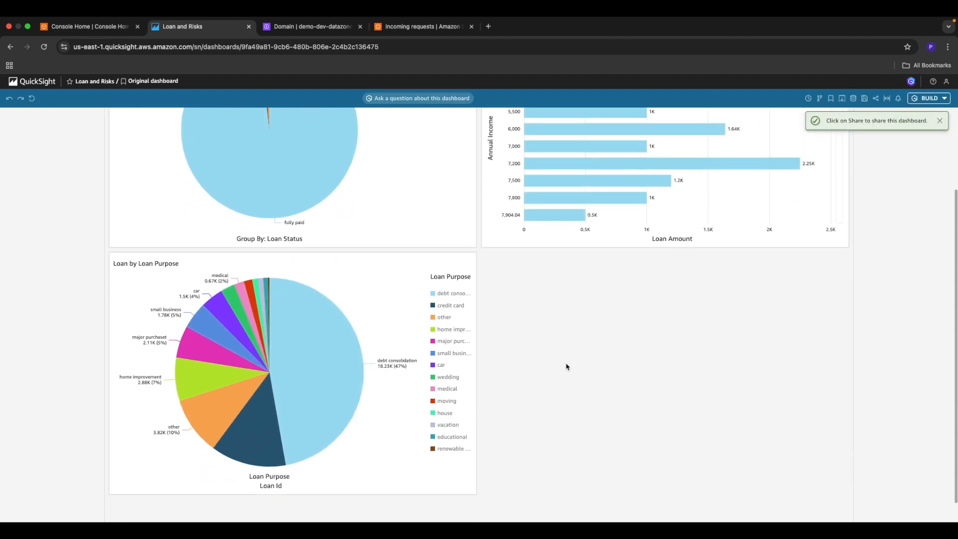
scroll(567, 367, up, 2)
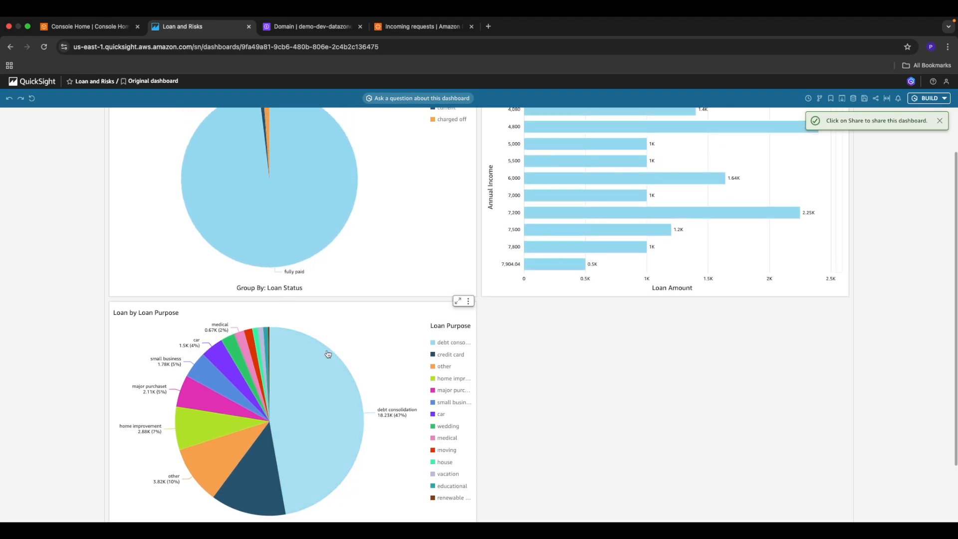
scroll(494, 359, up, 3)
scroll(494, 359, down, 3)
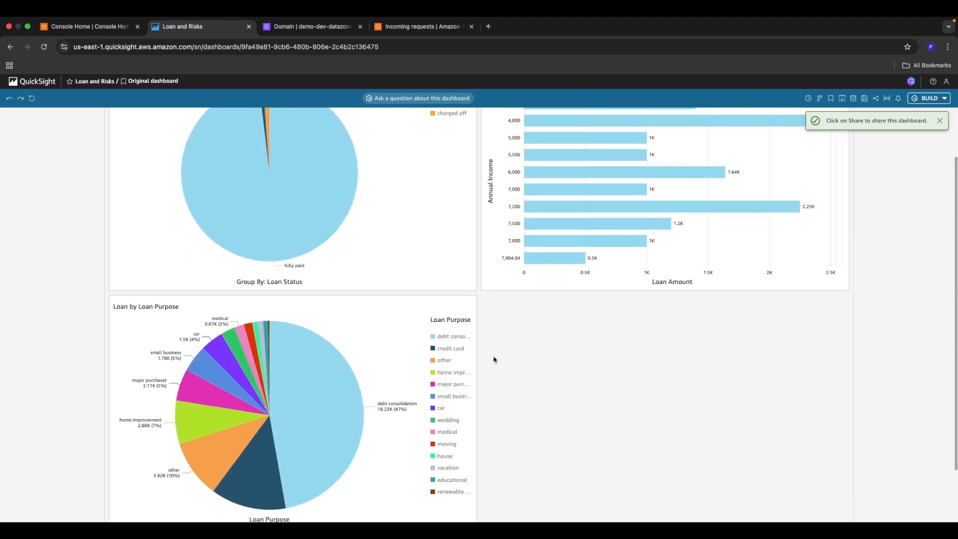